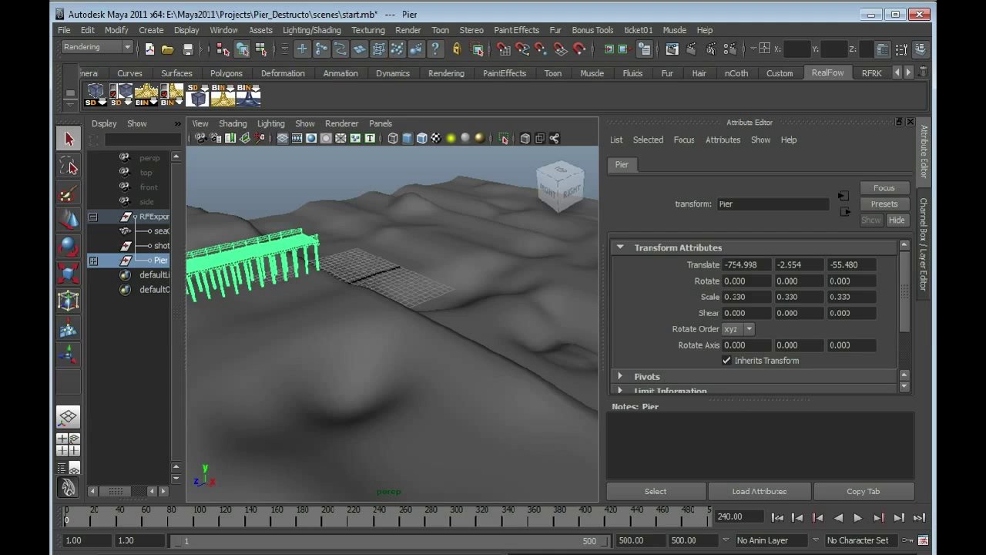
Step: Hide the Pier group and select the seaGround mesh for export
{"action": "key", "text": "ctrl+h"}
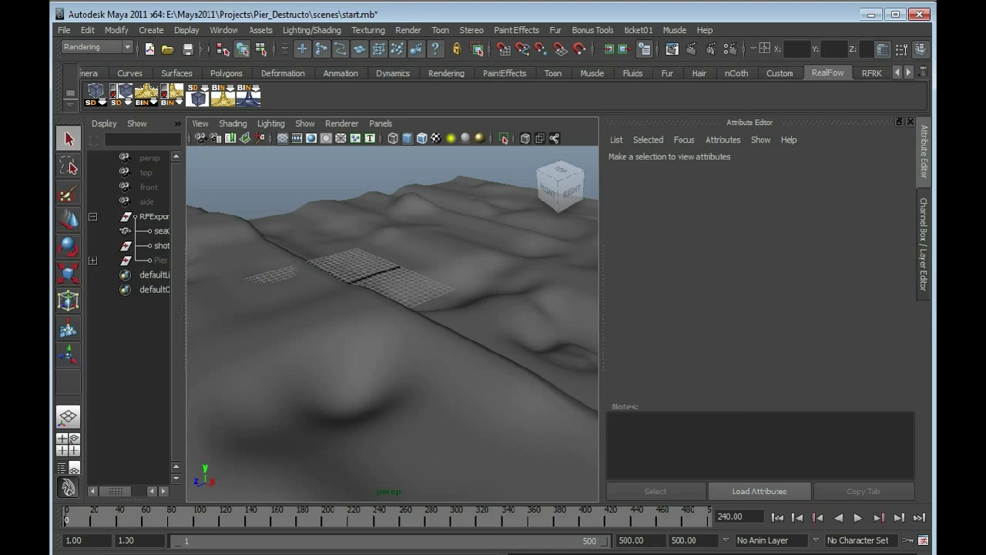
{"action": "left_click", "coordinate": [161, 231]}
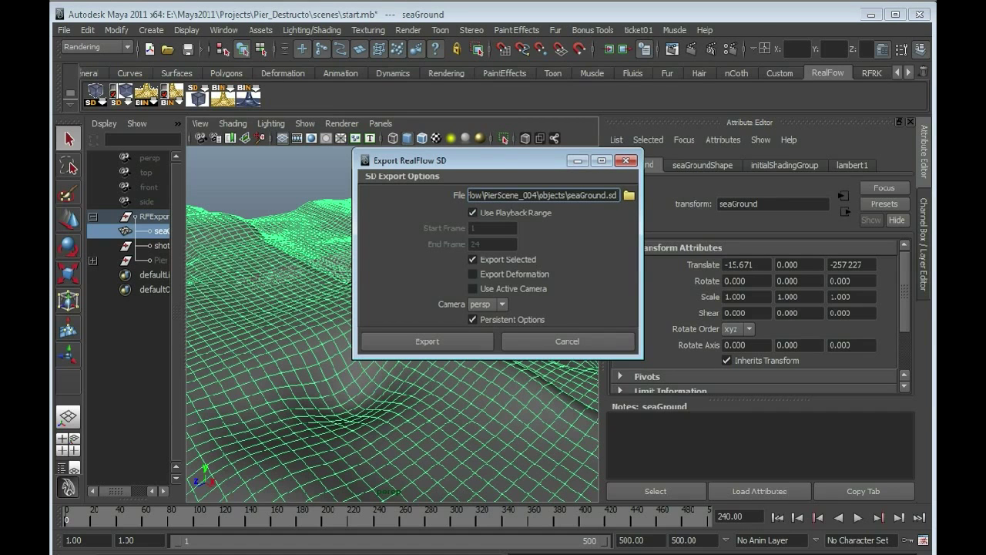
Step: Browse for the seaGround SD export destination and open the folder E:\RealFlow\OceanSwells01\objects
{"action": "left_click", "coordinate": [629, 195]}
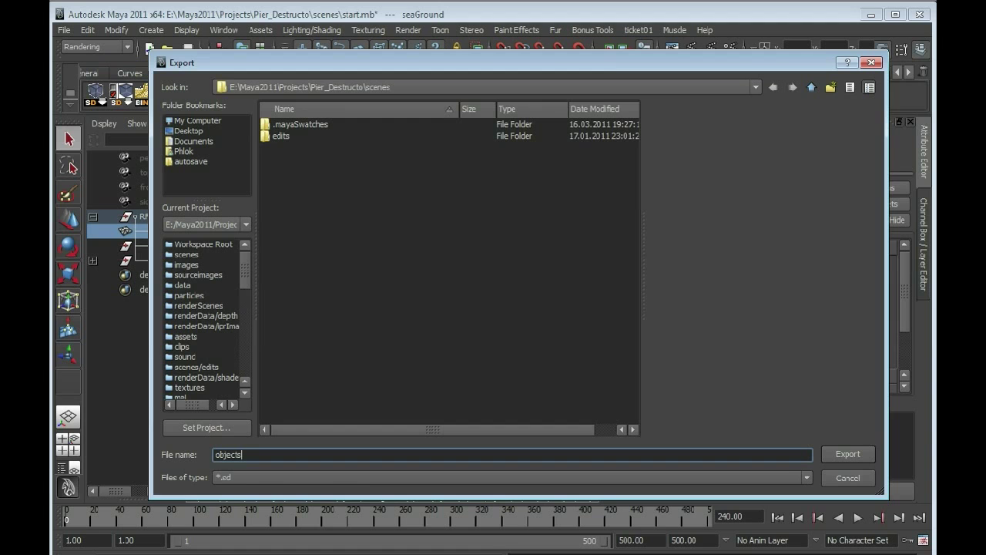
{"action": "left_click_drag", "start_coordinate": [493, 68], "coordinate": [426, 237]}
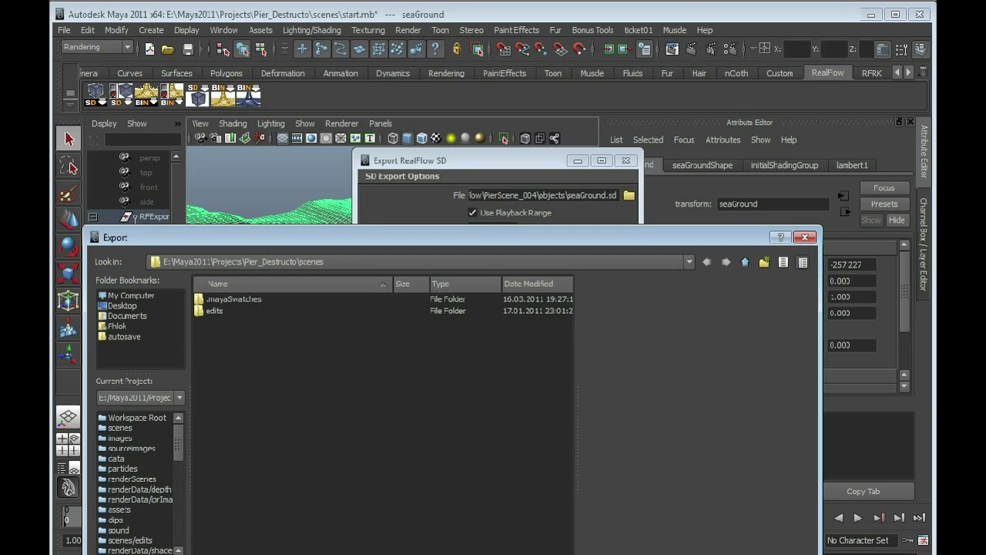
{"action": "left_click_drag", "start_coordinate": [427, 237], "coordinate": [419, 167]}
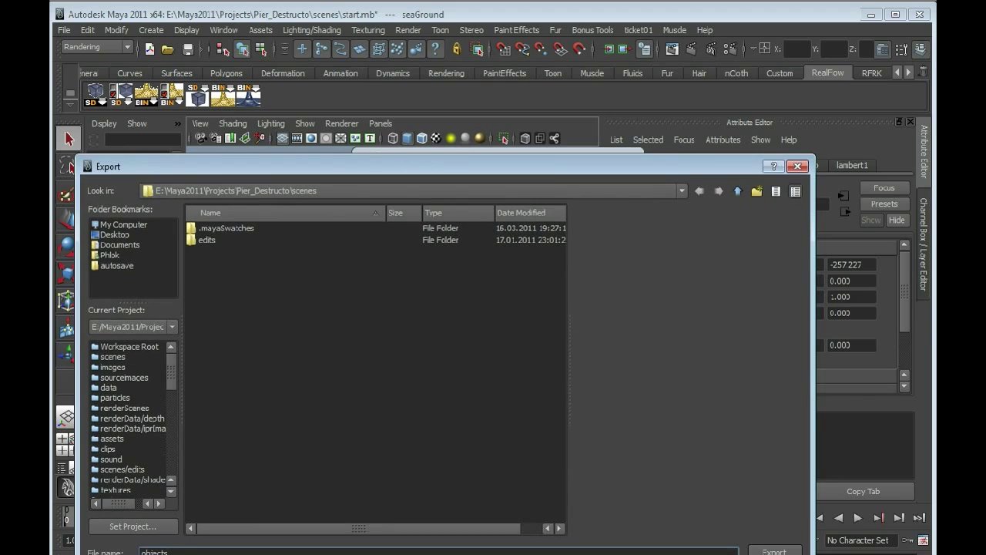
{"action": "left_click", "coordinate": [738, 190]}
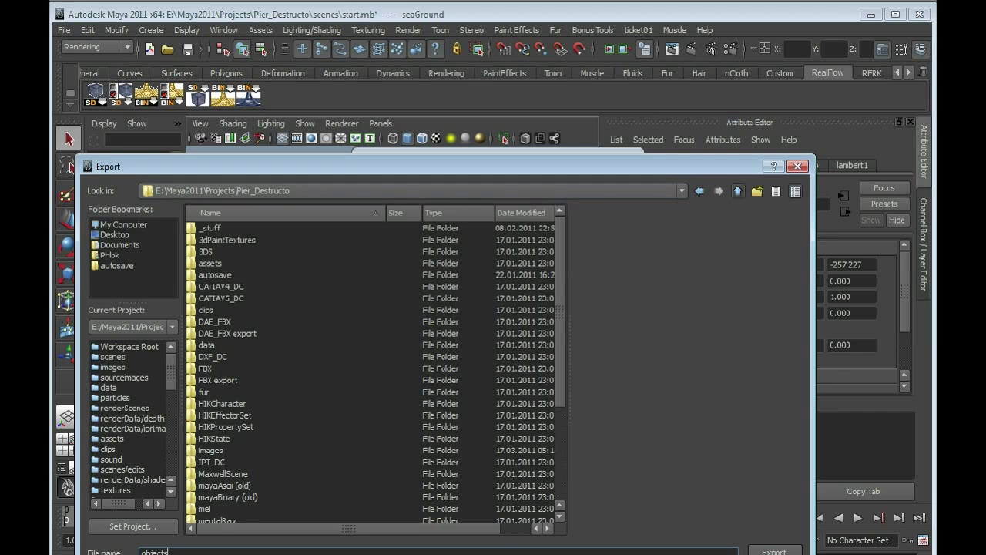
{"action": "left_click", "coordinate": [738, 190]}
{"action": "left_click", "coordinate": [737, 190]}
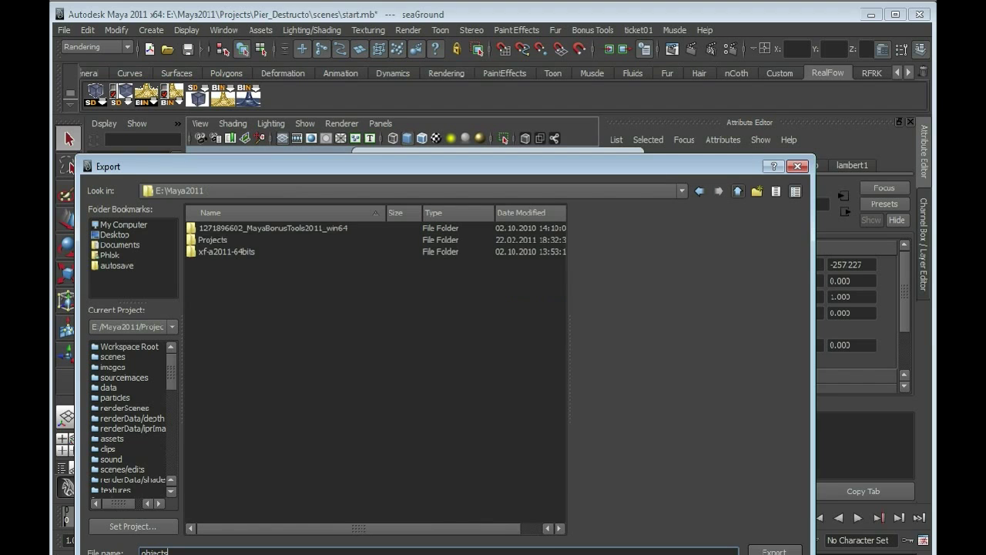
{"action": "left_click", "coordinate": [737, 190]}
{"action": "scroll", "coordinate": [375, 370], "scroll_direction": "down", "scroll_amount": 1}
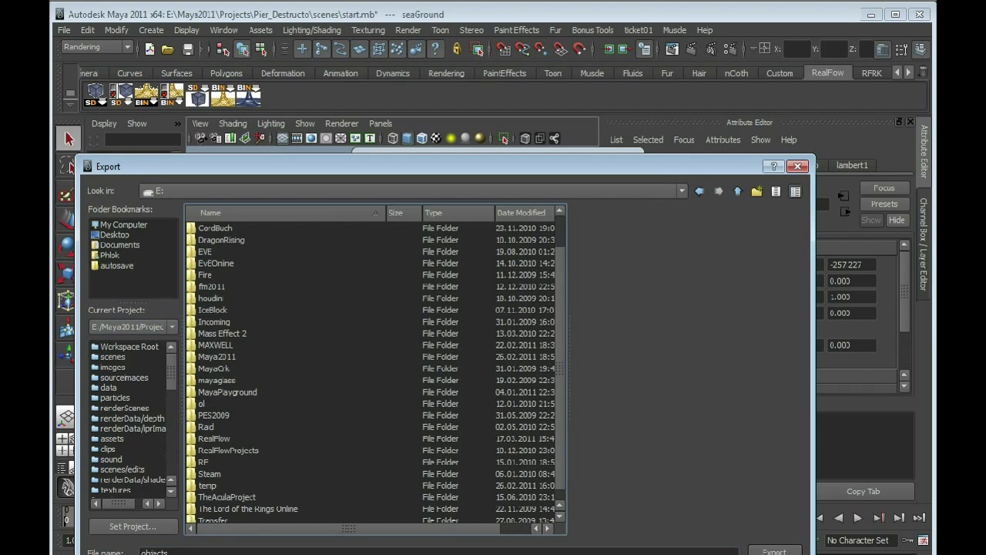
{"action": "double_click", "coordinate": [214, 439]}
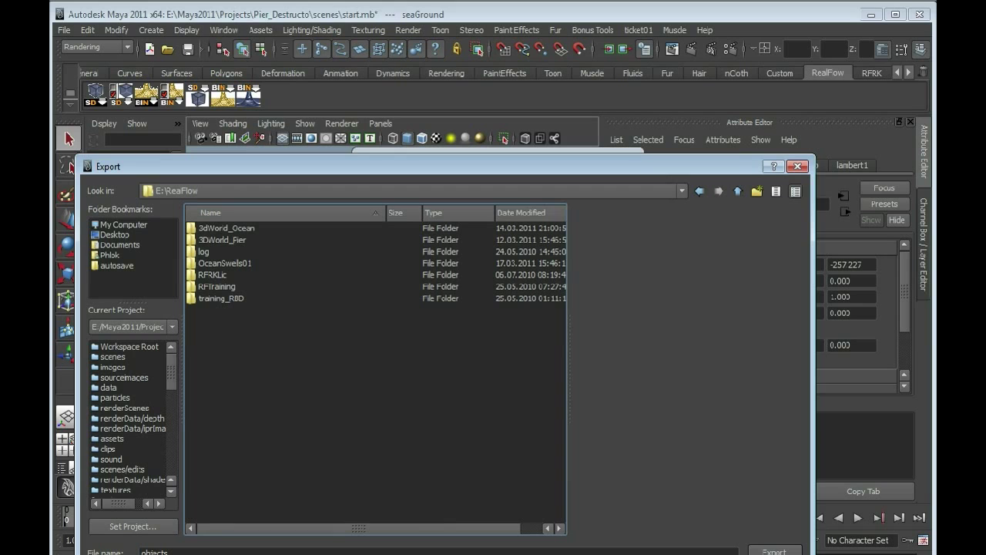
{"action": "double_click", "coordinate": [225, 264]}
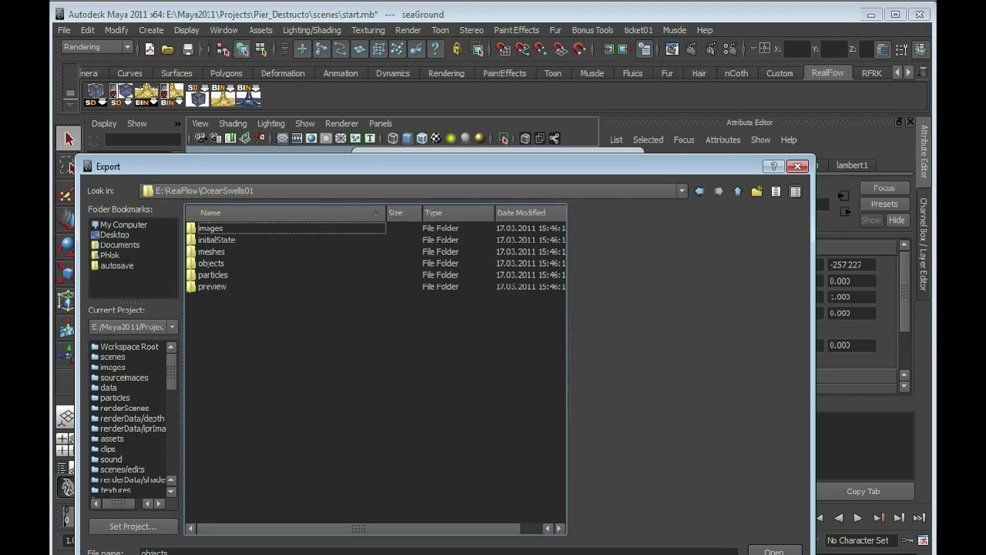
{"action": "double_click", "coordinate": [211, 263]}
{"action": "left_click_drag", "start_coordinate": [444, 166], "coordinate": [474, 96]}
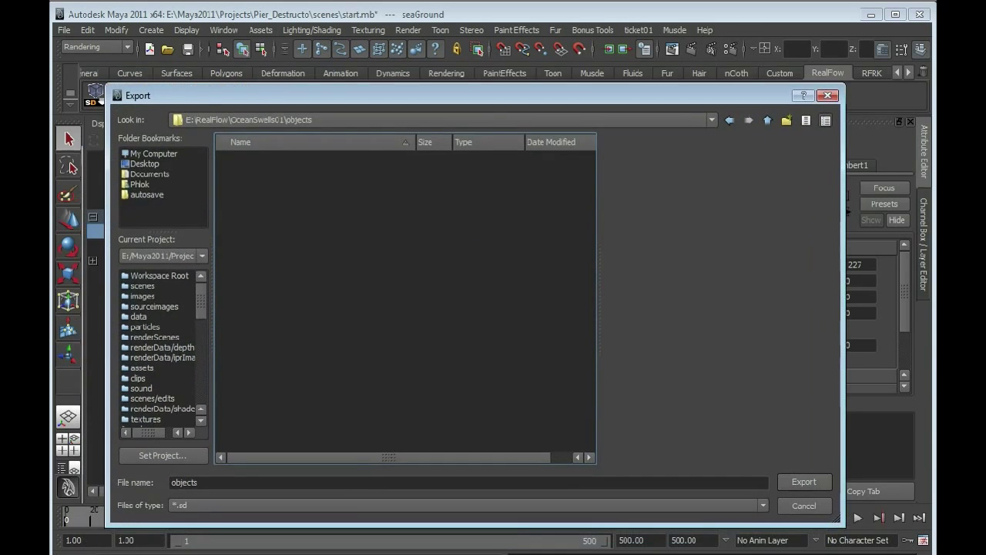
Step: Name the SD export file seaGround and accept it as the export target
{"action": "left_click", "coordinate": [199, 483]}
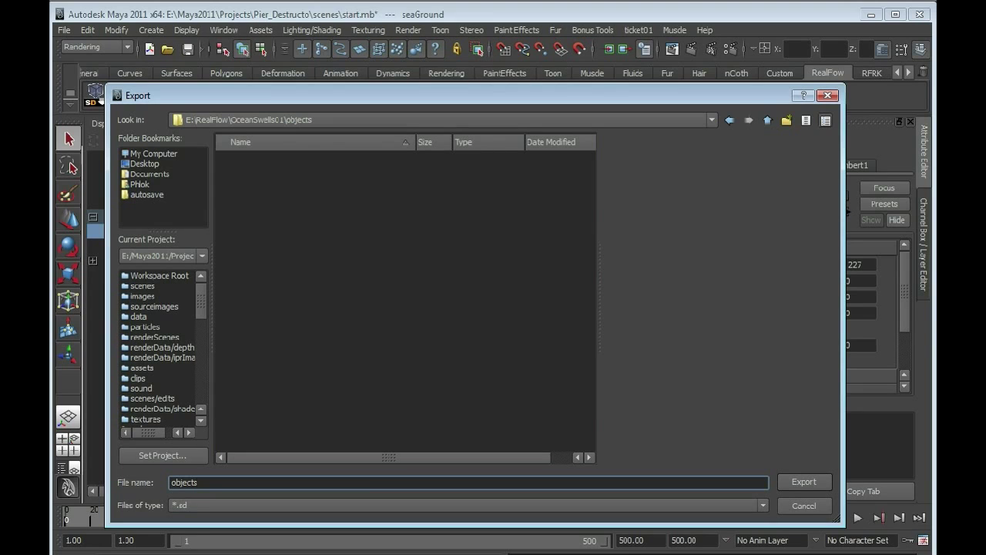
{"action": "double_click", "coordinate": [186, 482]}
{"action": "type", "text": "seaGround"}
{"action": "key", "text": "Return"}
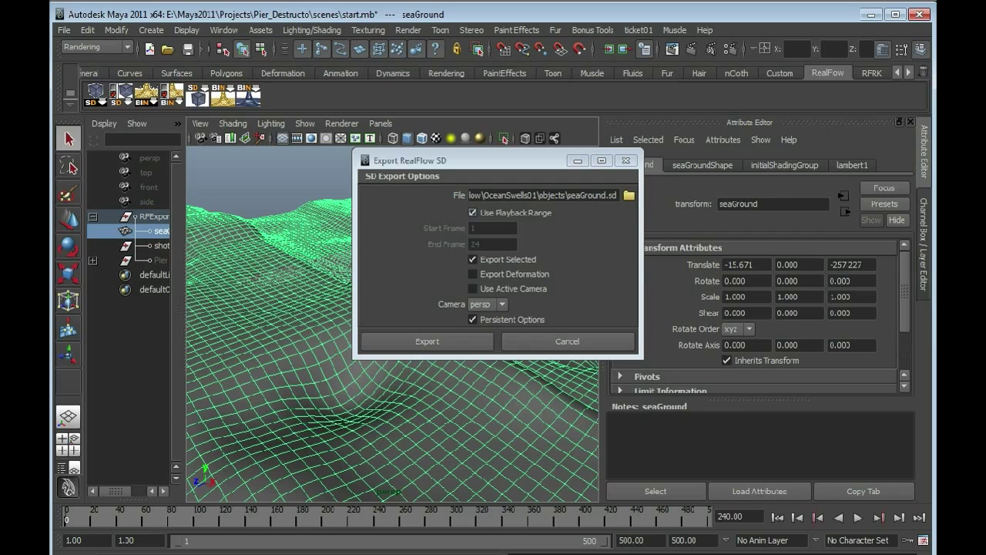
Step: Turn off the playback range, set the end frame to 1, and export the selected seaGround mesh
{"action": "left_click", "coordinate": [473, 213]}
{"action": "double_click", "coordinate": [477, 244]}
{"action": "type", "text": "1"}
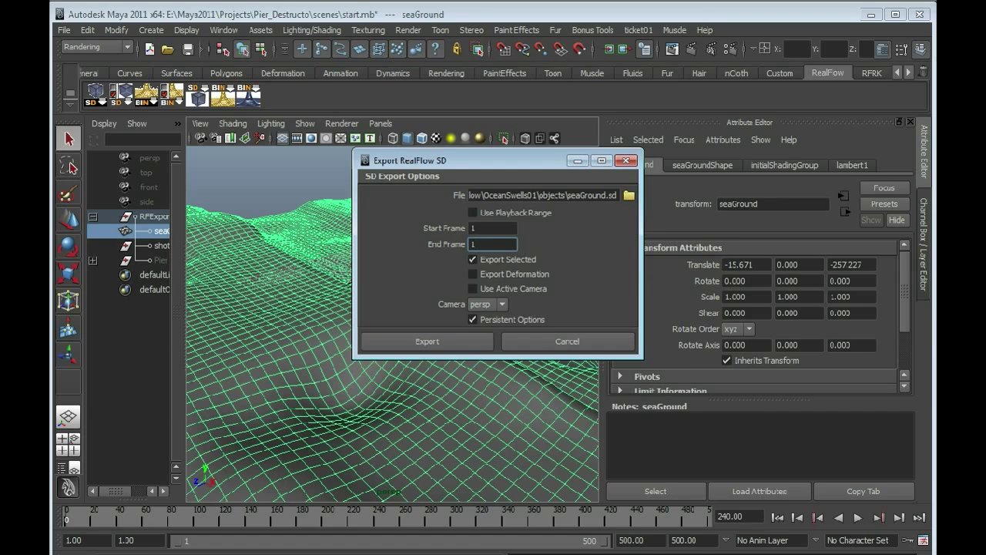
{"action": "key", "text": "Return"}
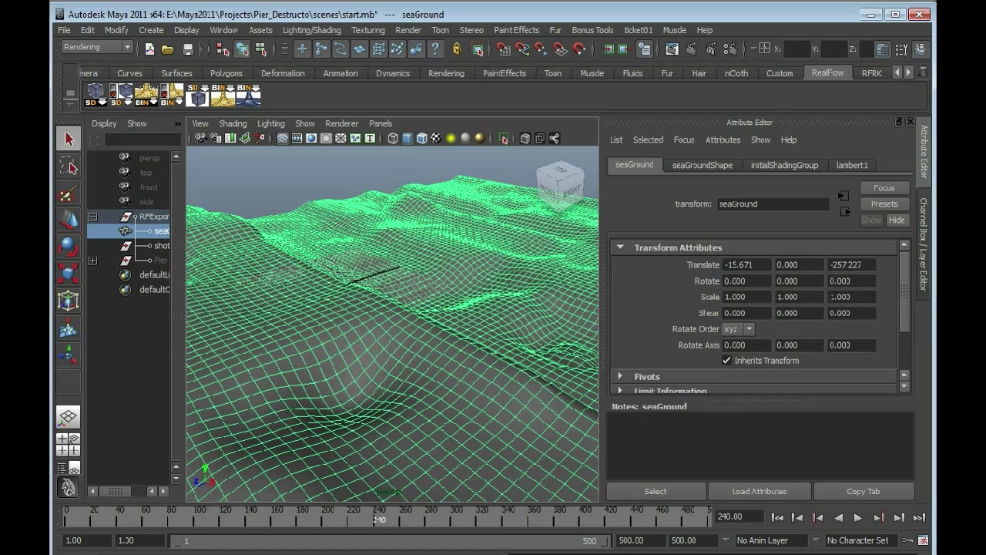
Step: Hide the seaGround mesh and unhide the Pier group, keeping the Pier selected
{"action": "left_click", "coordinate": [161, 260]}
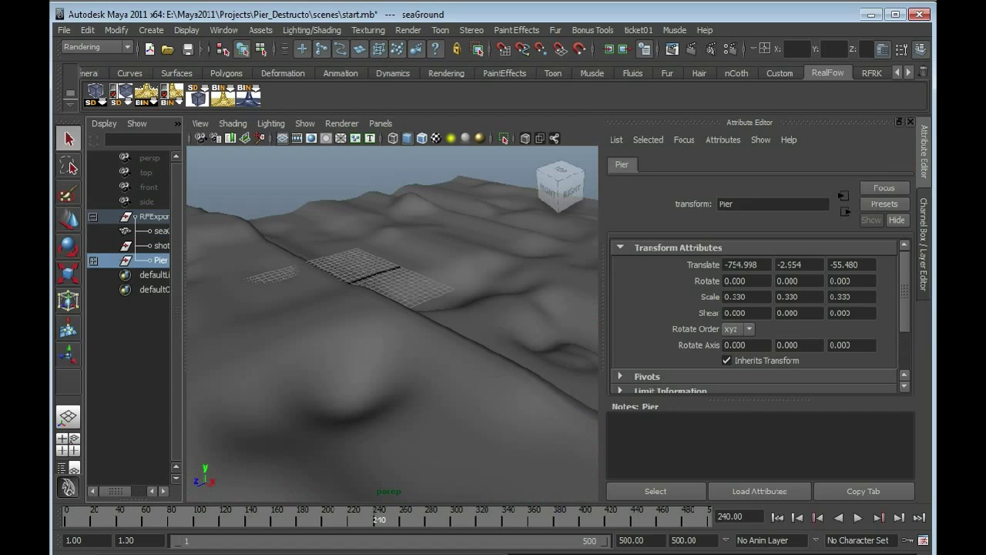
{"action": "left_click", "coordinate": [126, 231]}
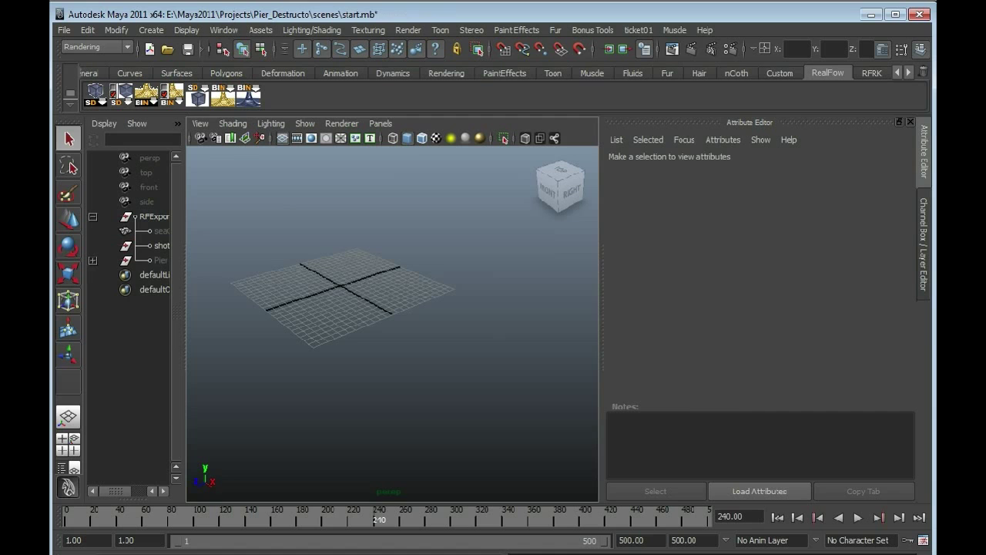
{"action": "left_click_drag", "start_coordinate": [154, 275], "coordinate": [154, 290]}
{"action": "left_click", "coordinate": [160, 260]}
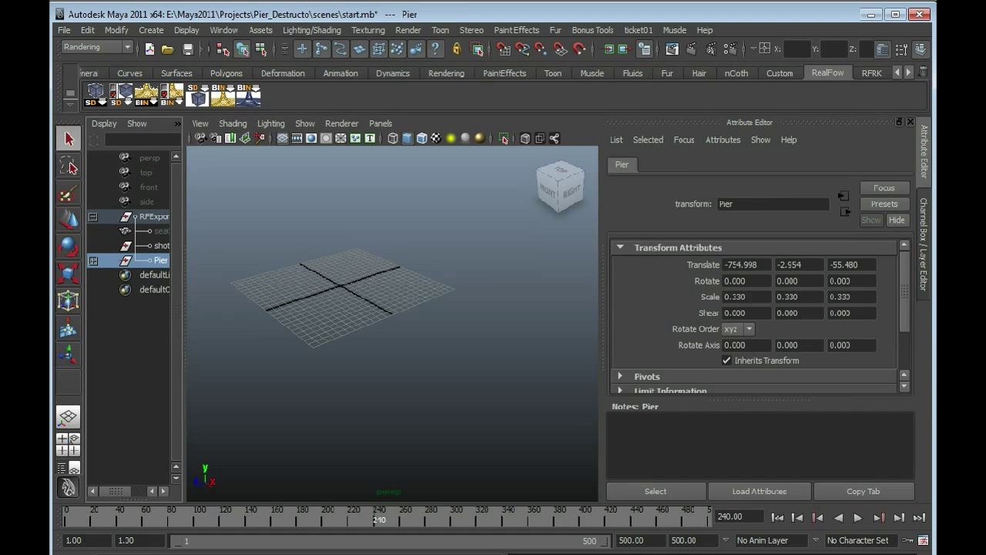
{"action": "key", "text": "shift+h"}
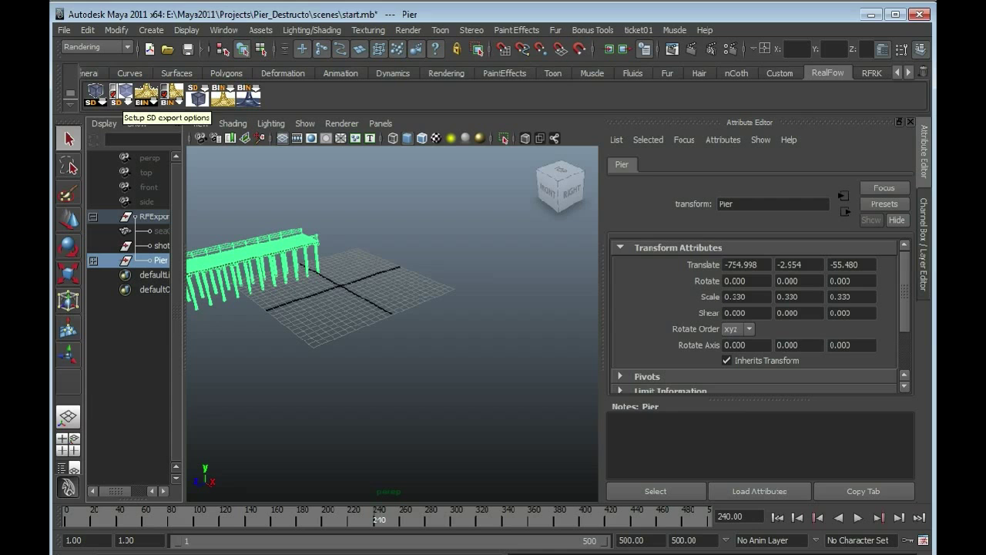
Step: Export the selected Pier as the SD file pier.sd in the OceanSwells01 objects folder
{"action": "left_click", "coordinate": [121, 94]}
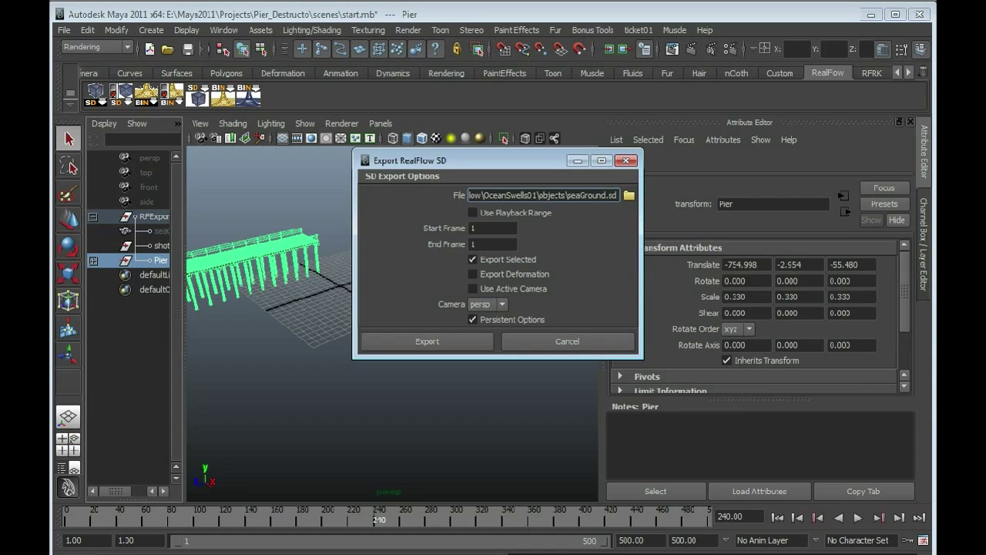
{"action": "left_click", "coordinate": [629, 195]}
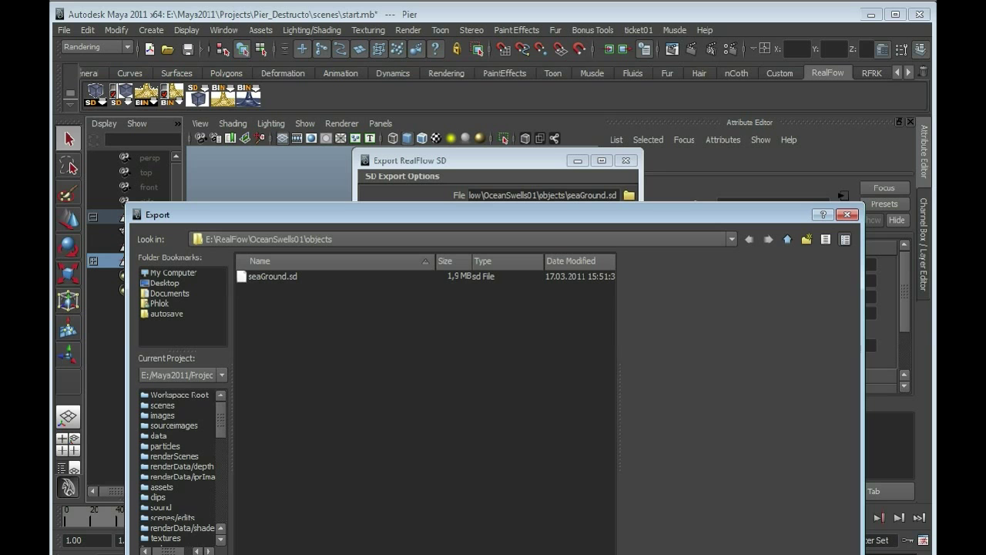
{"action": "left_click_drag", "start_coordinate": [493, 214], "coordinate": [474, 130]}
{"action": "left_click", "coordinate": [255, 192]}
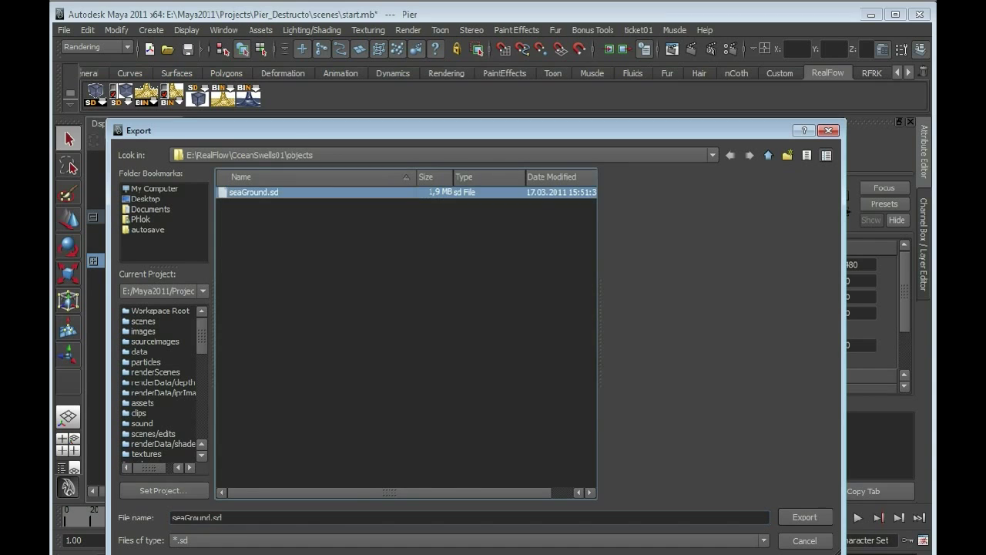
{"action": "left_click_drag", "start_coordinate": [211, 517], "coordinate": [171, 518]}
{"action": "type", "text": "pier"}
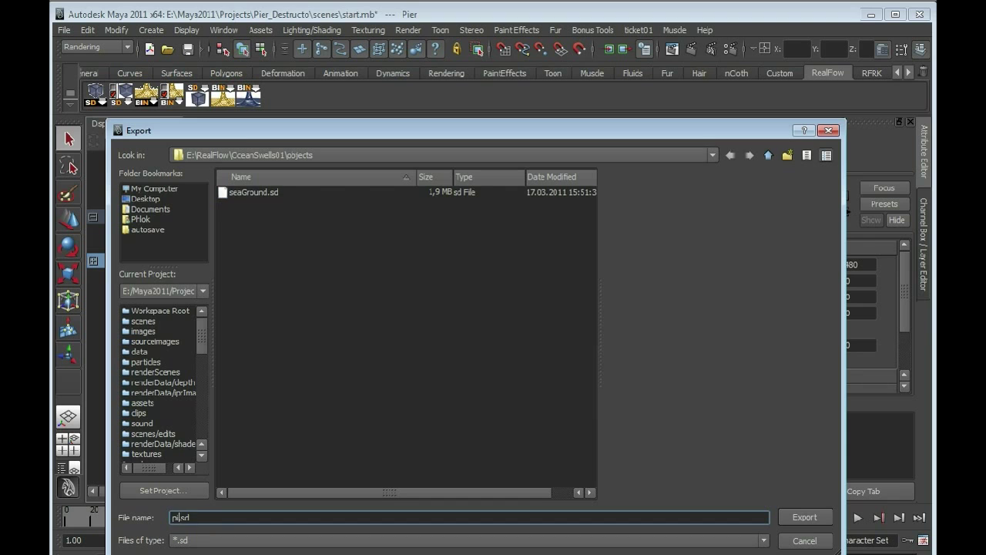
{"action": "key", "text": "Return"}
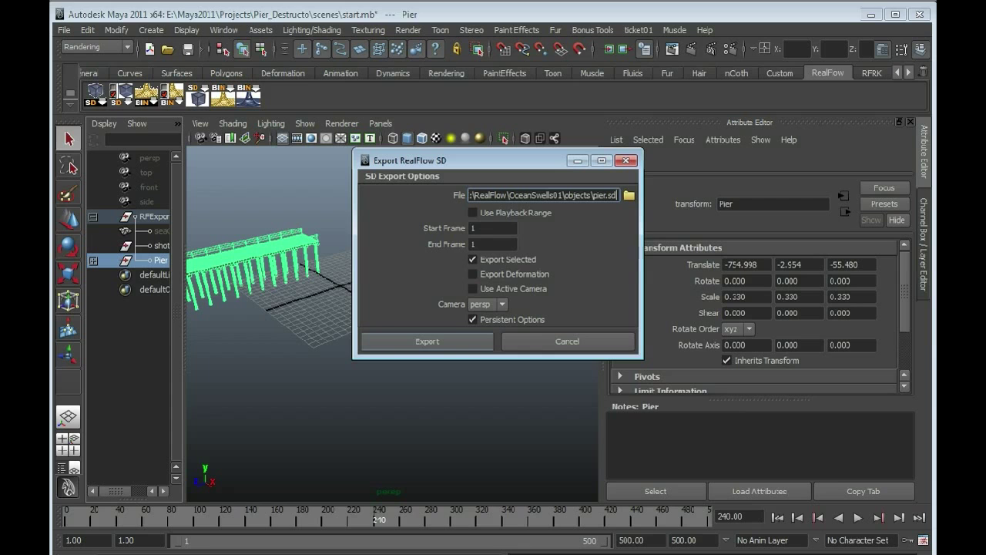
{"action": "key", "text": "Return"}
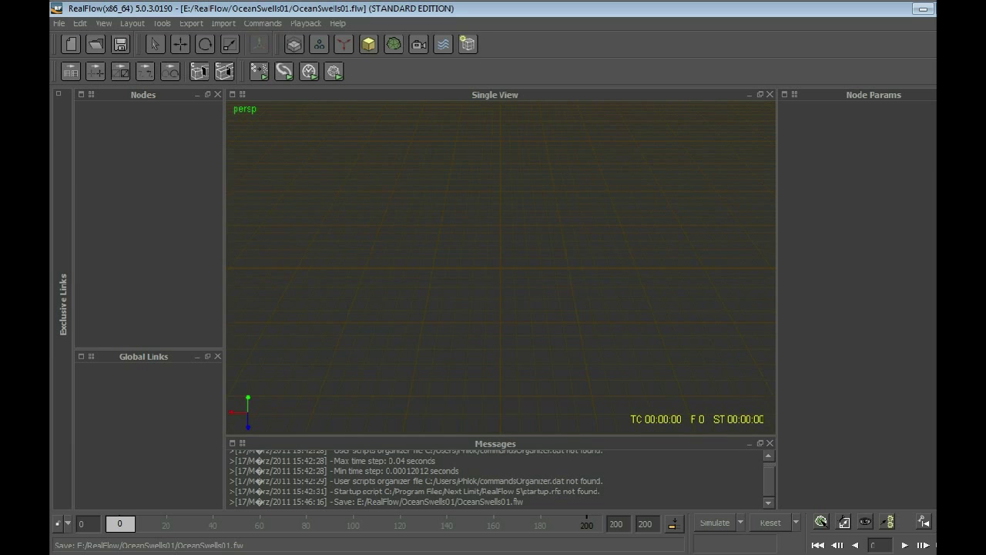
Step: Switch to RealFlow and set the OceanSwells01 scene's geometry scale to 0.5
{"action": "left_click_drag", "start_coordinate": [501, 292], "coordinate": [492, 266], "text": "alt"}
{"action": "left_click_drag", "start_coordinate": [501, 270], "coordinate": [462, 270], "text": "alt"}
{"action": "key", "text": "F8"}
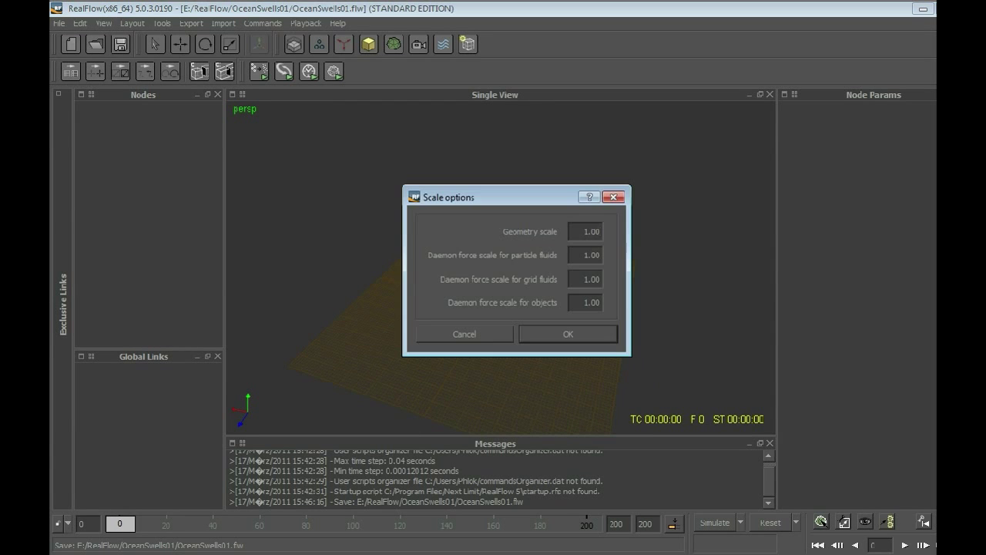
{"action": "double_click", "coordinate": [592, 232]}
{"action": "type", "text": "0.5"}
{"action": "left_click", "coordinate": [570, 335]}
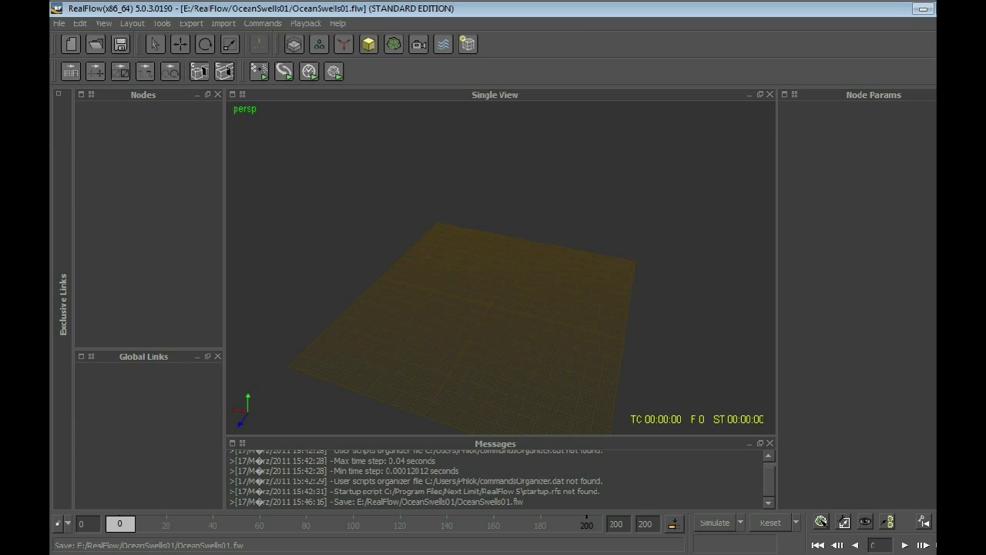
Step: Review the geometry and daemon force scales in the scale options and close the dialog
{"action": "left_click", "coordinate": [845, 522]}
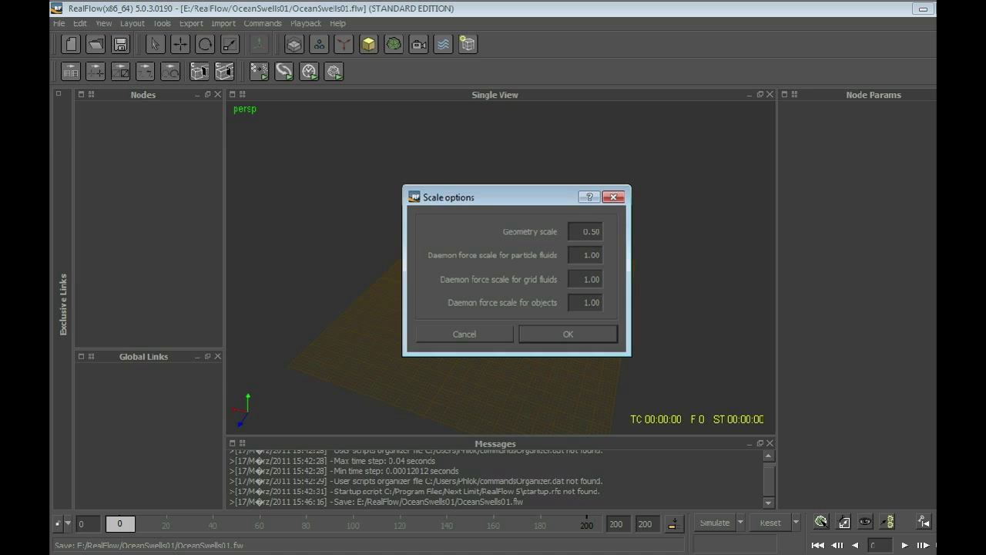
{"action": "left_click_drag", "start_coordinate": [478, 198], "coordinate": [348, 269]}
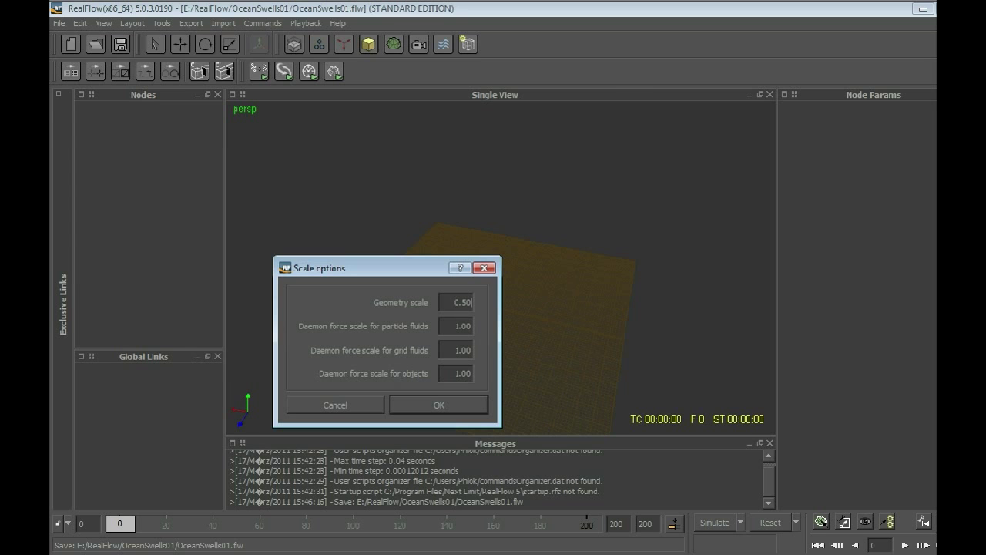
{"action": "left_click_drag", "start_coordinate": [362, 268], "coordinate": [366, 252]}
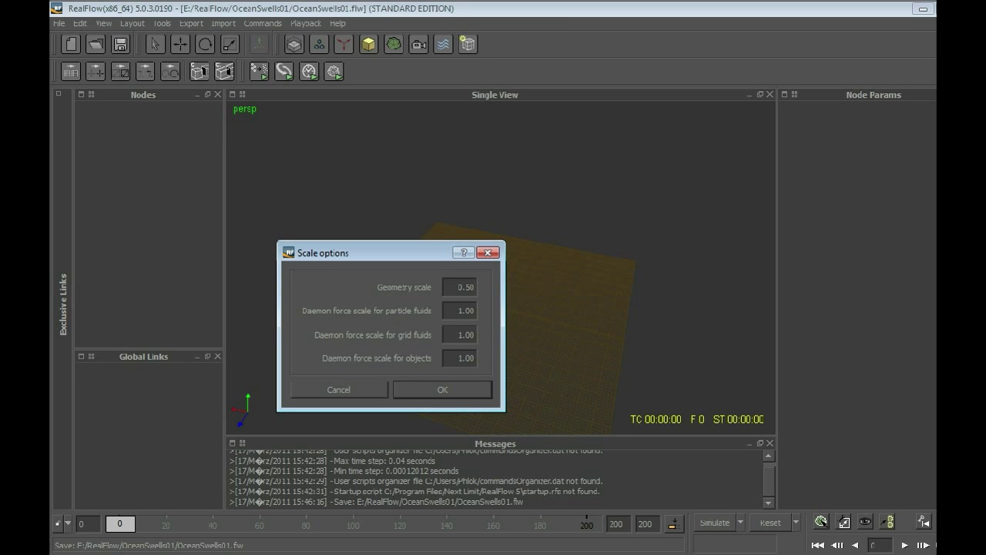
{"action": "key", "text": "Return"}
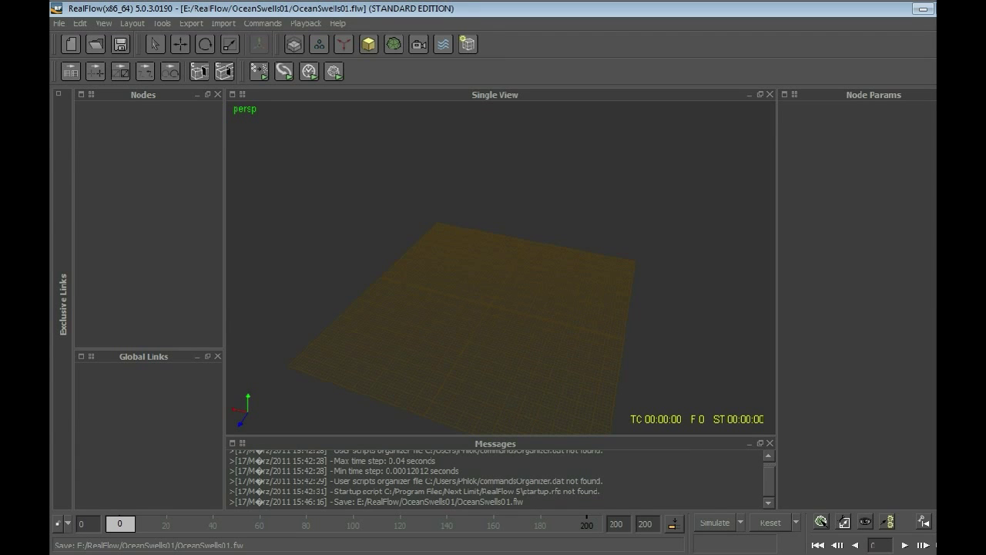
Step: Hide the Messages window to enlarge the perspective view
{"action": "key", "text": "F6"}
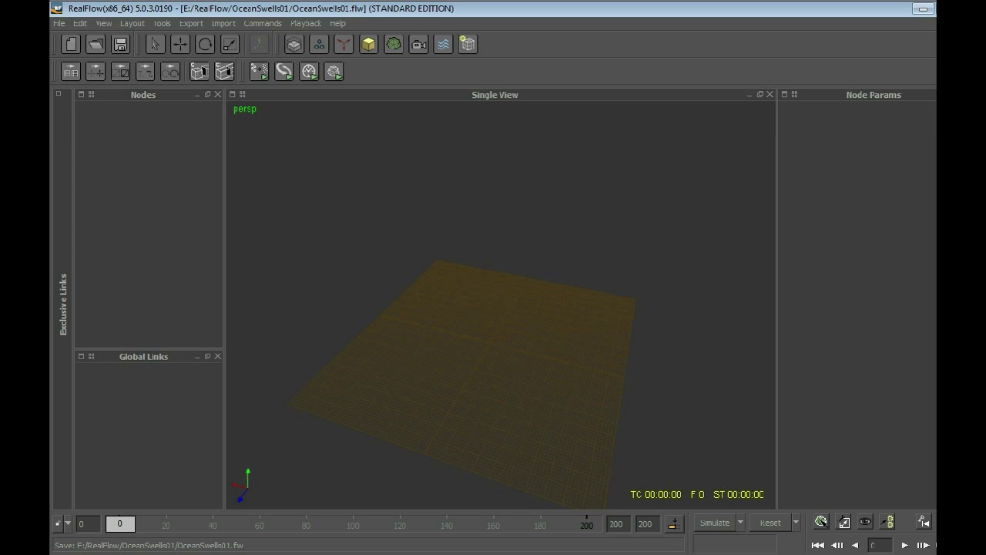
{"action": "left_click_drag", "start_coordinate": [501, 316], "coordinate": [501, 297], "text": "alt"}
Step: Import the object file seaGround.sd from the OceanSwells01 objects folder and inspect the mesh in the perspective view
{"action": "left_click", "coordinate": [224, 24]}
{"action": "left_click", "coordinate": [246, 40]}
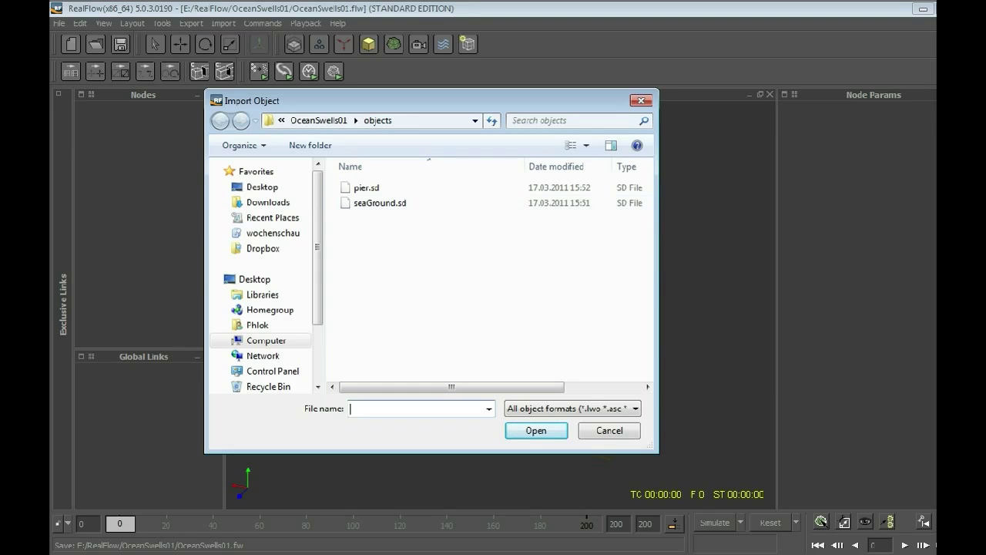
{"action": "left_click", "coordinate": [380, 203]}
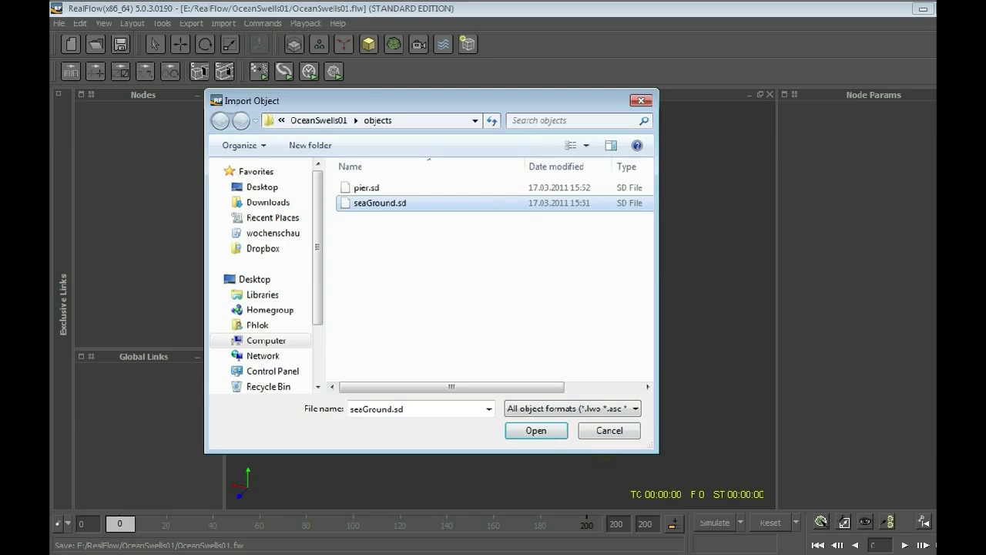
{"action": "left_click", "coordinate": [536, 431]}
{"action": "right_click_drag", "start_coordinate": [423, 313], "coordinate": [352, 317], "text": "alt"}
{"action": "left_click_drag", "start_coordinate": [352, 317], "coordinate": [344, 310], "text": "alt"}
{"action": "right_click_drag", "start_coordinate": [343, 311], "coordinate": [241, 303], "text": "alt"}
{"action": "left_click_drag", "start_coordinate": [463, 309], "coordinate": [386, 262], "text": "alt"}
{"action": "right_click_drag", "start_coordinate": [385, 262], "coordinate": [455, 268], "text": "alt"}
{"action": "left_click_drag", "start_coordinate": [455, 268], "coordinate": [489, 266], "text": "alt"}
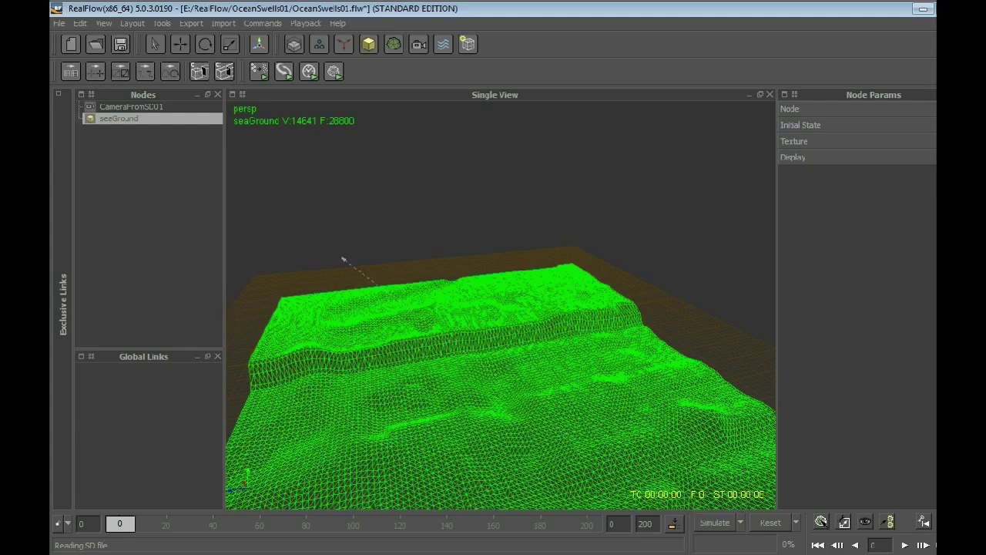
Step: Import the pier.sd object file from the OceanSwells01 objects folder and inspect the pier in the perspective view
{"action": "mouse_move", "coordinate": [485, 434]}
{"action": "left_mouse_down", "text": "alt"}
{"action": "mouse_move", "coordinate": [432, 456]}
{"action": "mouse_move", "coordinate": [495, 432]}
{"action": "left_mouse_up", "text": "alt"}
{"action": "scroll", "coordinate": [498, 430], "scroll_direction": "up", "scroll_amount": 2}
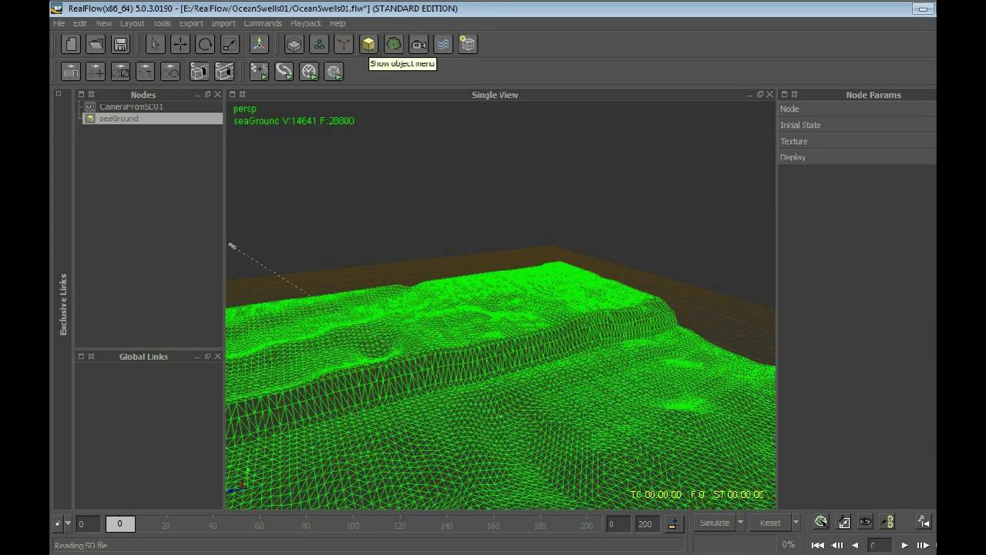
{"action": "left_click", "coordinate": [369, 44]}
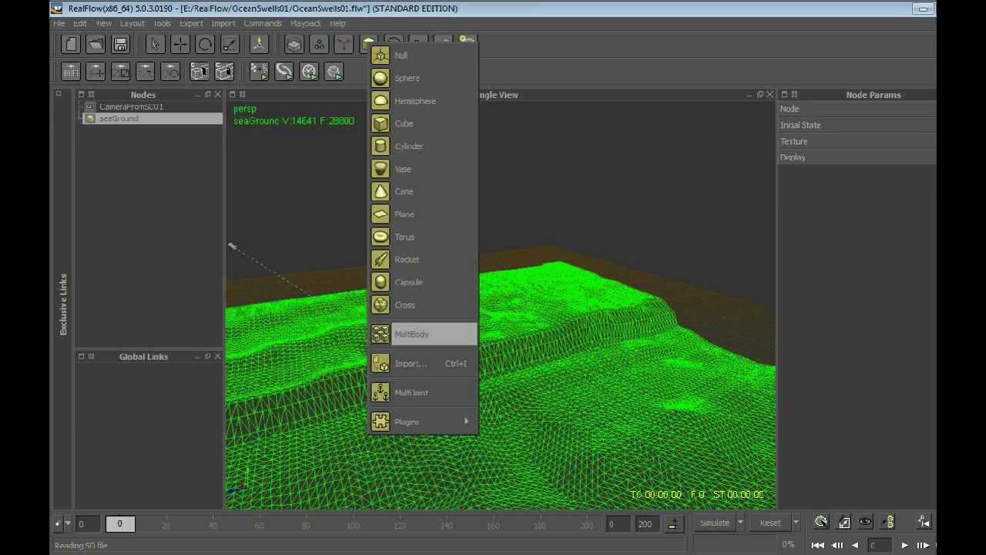
{"action": "left_click", "coordinate": [410, 364]}
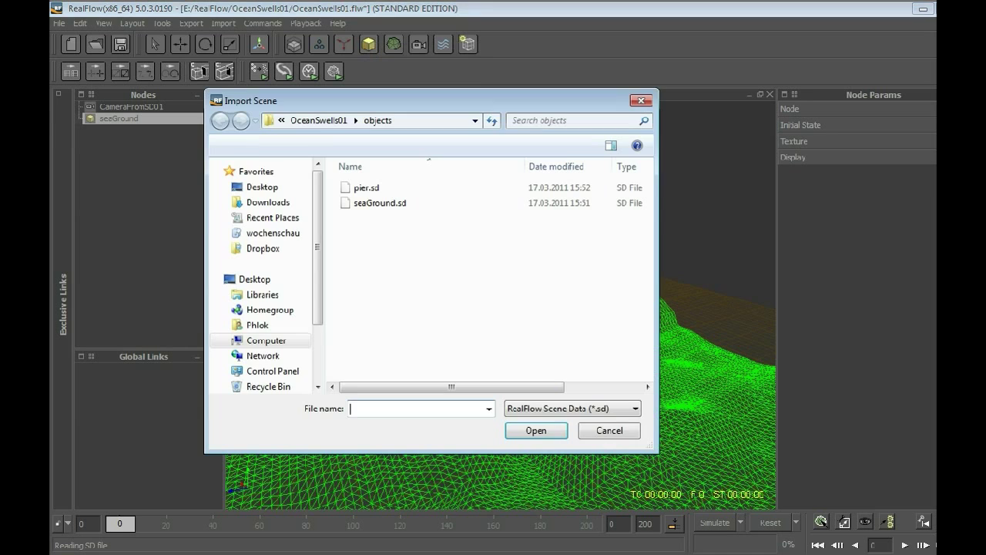
{"action": "left_click", "coordinate": [367, 188]}
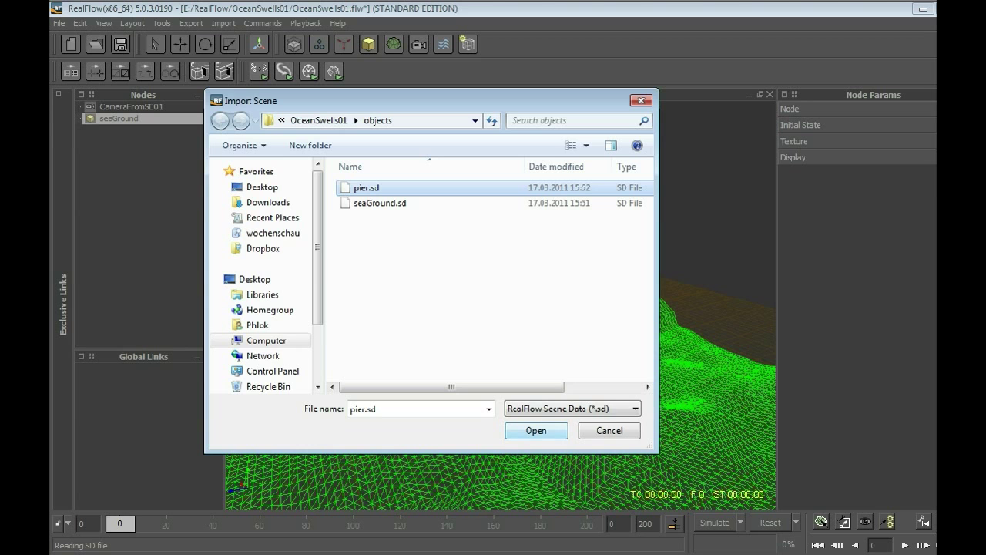
{"action": "key", "text": "Return"}
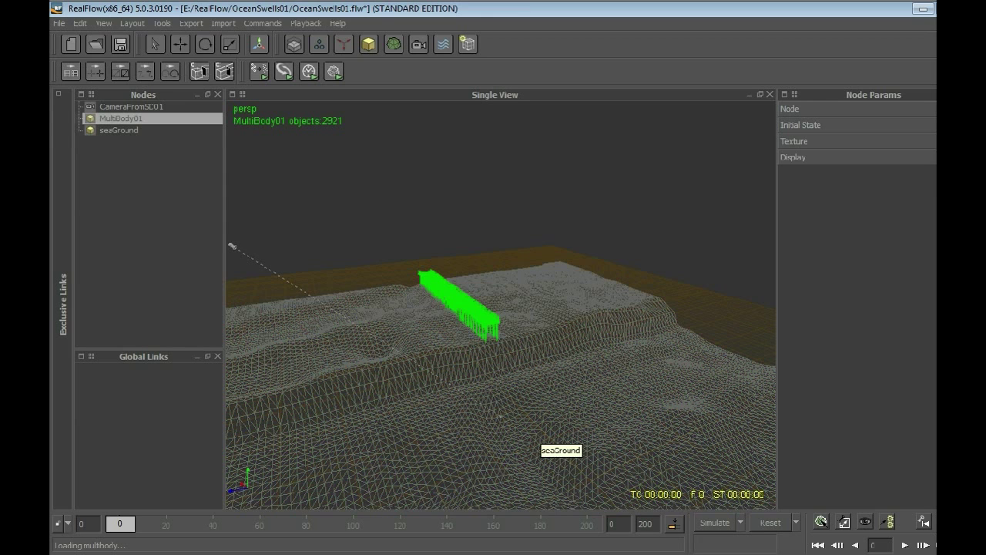
{"action": "scroll", "coordinate": [540, 432], "scroll_direction": "up", "scroll_amount": 5}
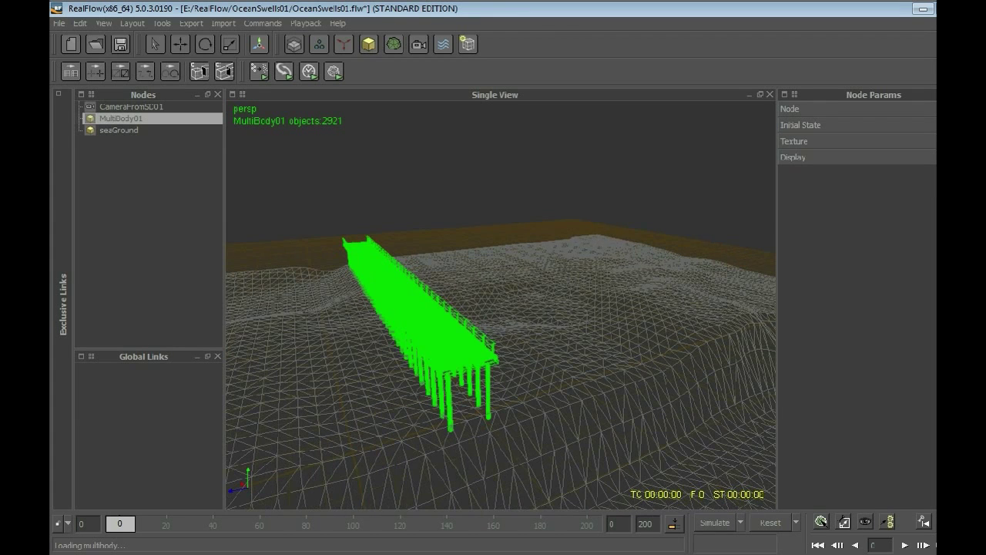
{"action": "scroll", "coordinate": [501, 301], "scroll_direction": "down", "scroll_amount": 2}
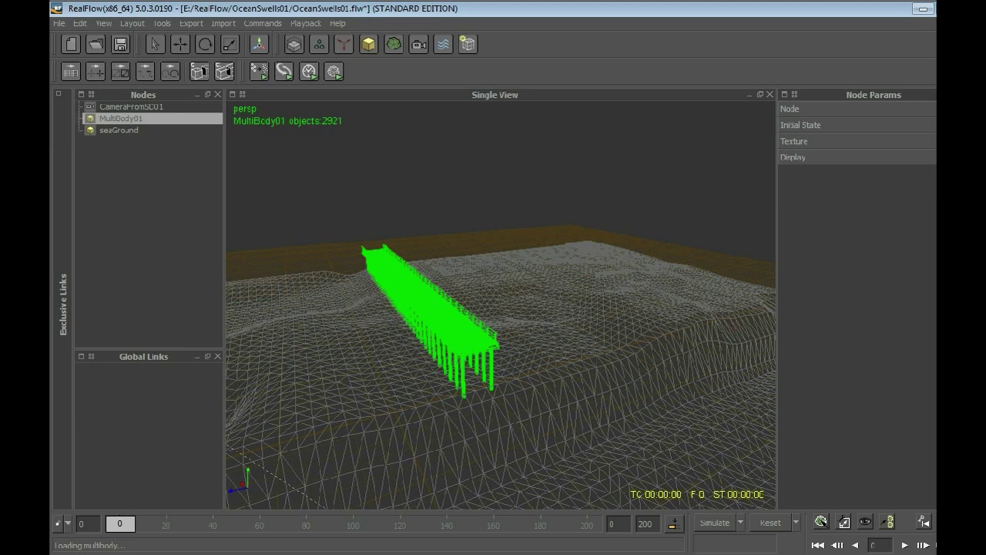
Step: Expand the Exclusive Links window and review the kinds of nodes that can be added to the scene
{"action": "left_click", "coordinate": [58, 94]}
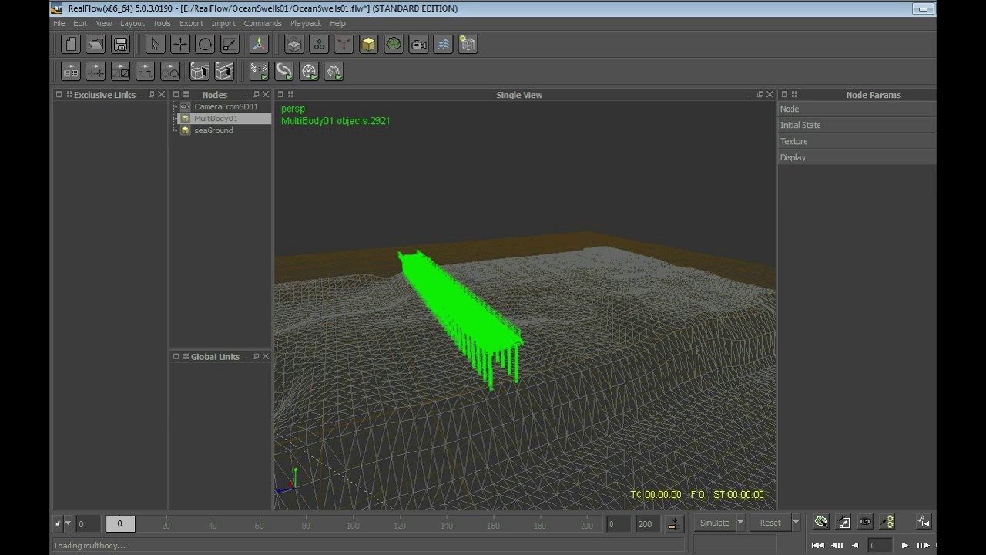
{"action": "left_click", "coordinate": [218, 192]}
{"action": "right_click", "coordinate": [218, 193]}
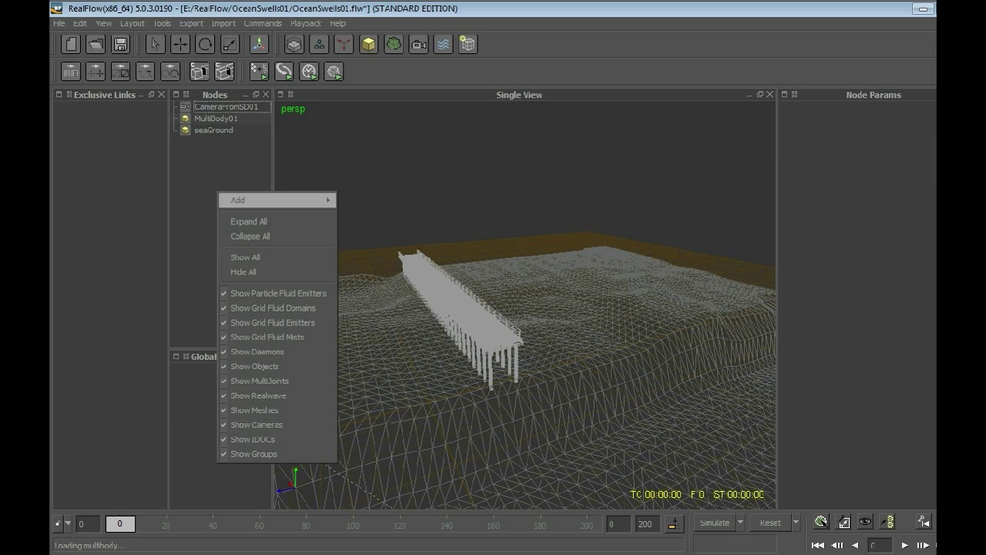
{"action": "mouse_move", "coordinate": [254, 199]}
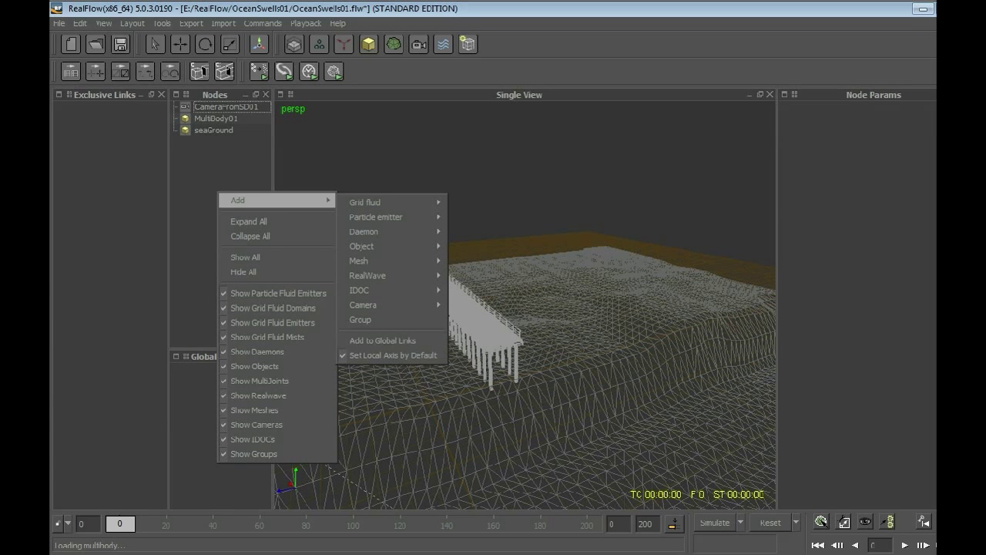
{"action": "left_click", "coordinate": [197, 231]}
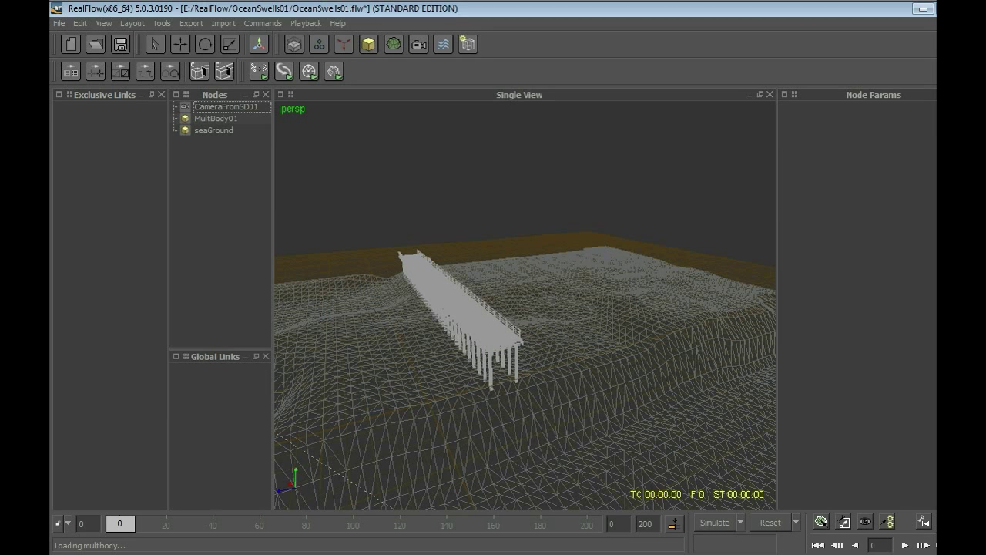
{"action": "scroll", "coordinate": [436, 419], "scroll_direction": "down", "scroll_amount": 2}
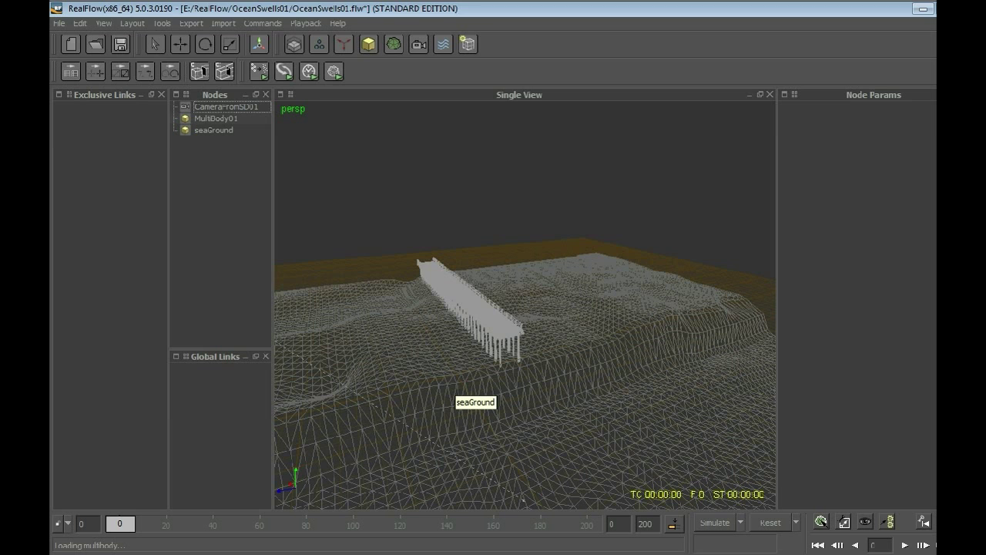
Step: In Export Central, disable the objects' CACHE (.bdc) export and set the file name Frame/Extension order to name.#.ext
{"action": "key", "text": "F12"}
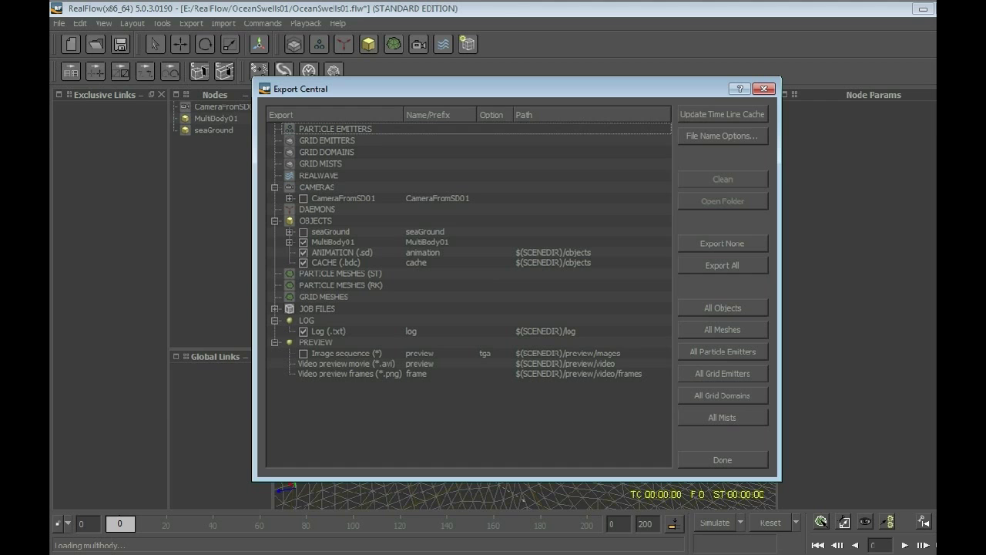
{"action": "left_click", "coordinate": [304, 263]}
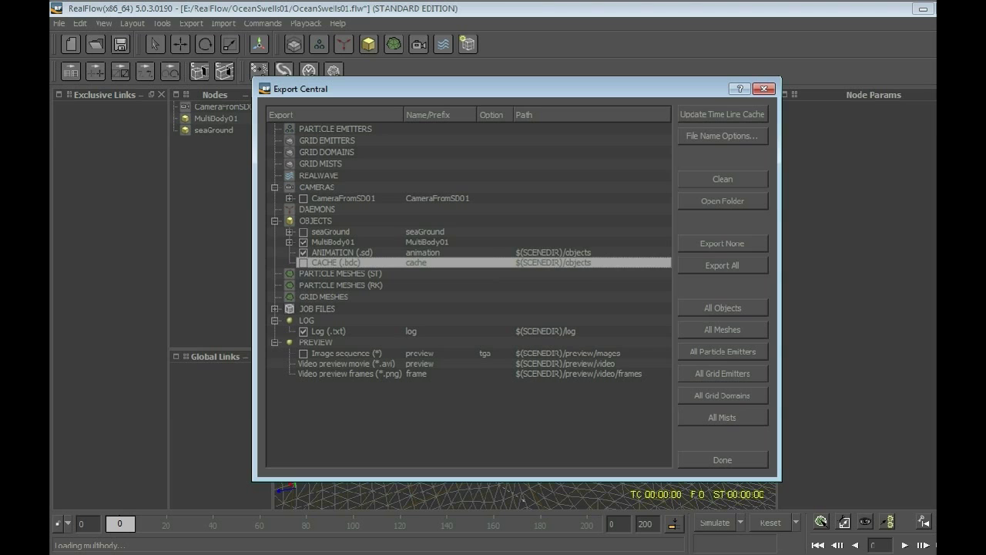
{"action": "left_click", "coordinate": [722, 137]}
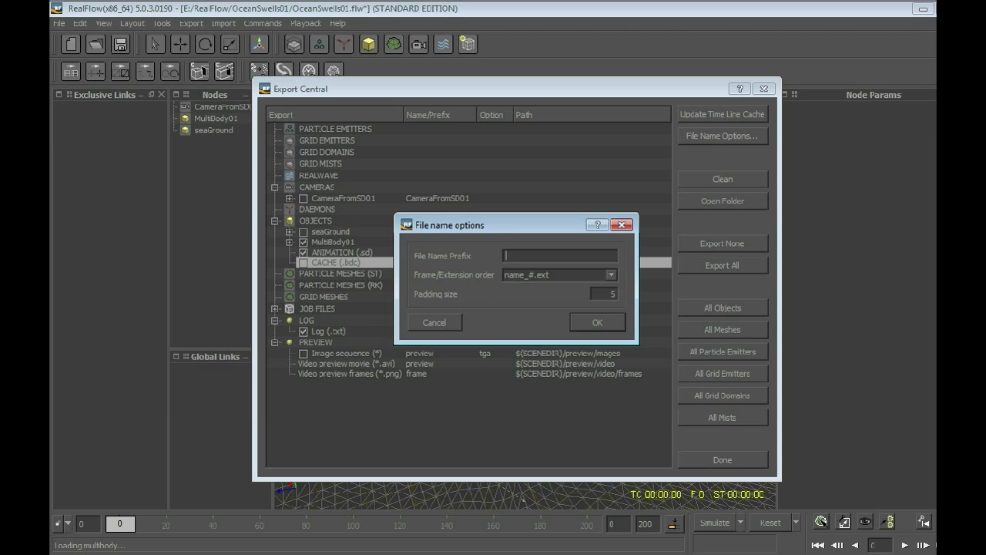
{"action": "left_click", "coordinate": [611, 276]}
{"action": "left_click", "coordinate": [555, 288]}
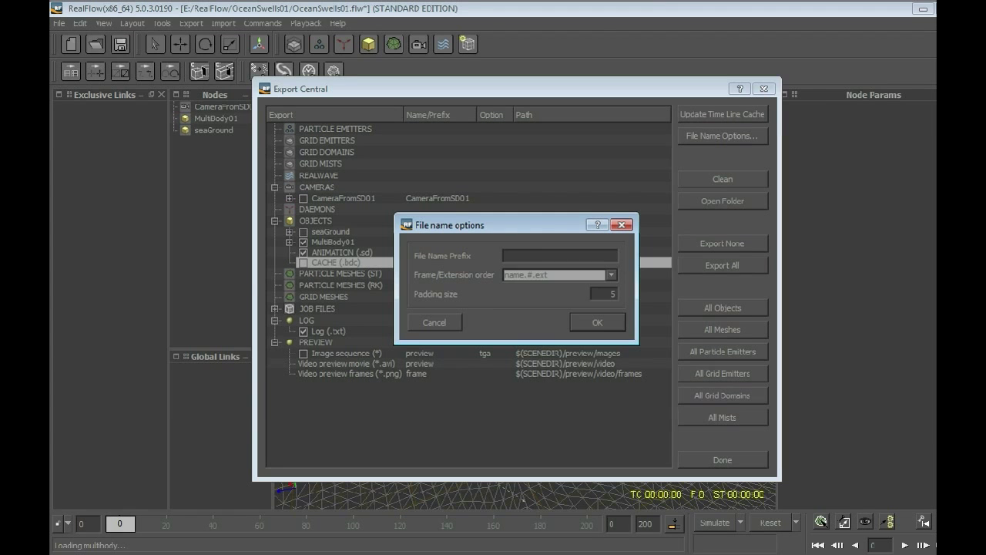
{"action": "left_click", "coordinate": [612, 294]}
{"action": "double_click", "coordinate": [612, 294]}
{"action": "key", "text": "Return"}
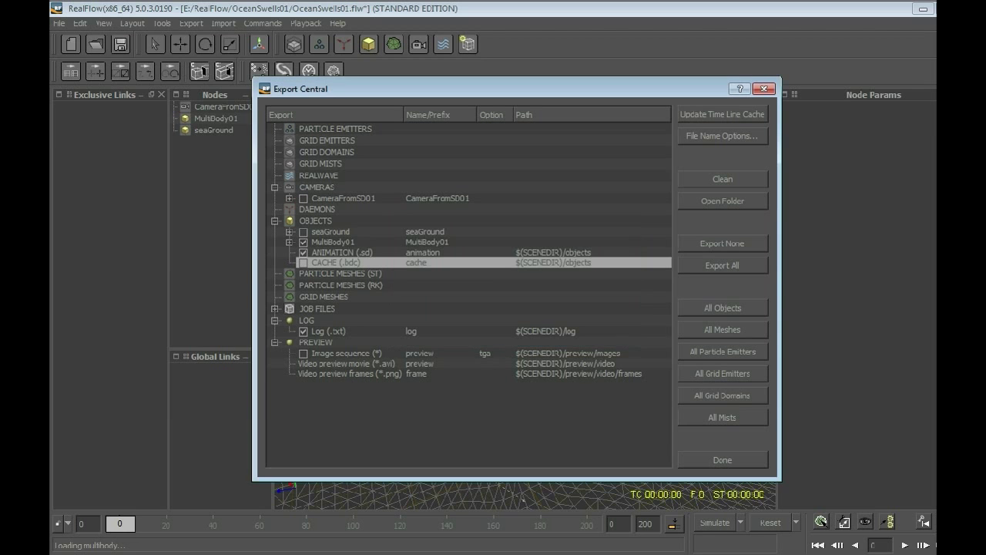
{"action": "key", "text": "Escape"}
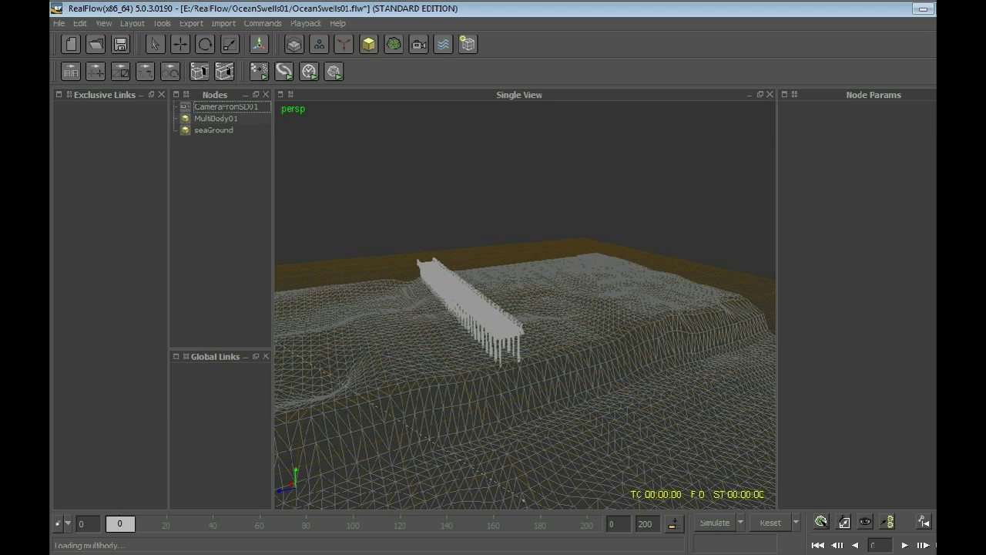
Step: Group the MultiBody01 and seaGround nodes together
{"action": "left_click", "coordinate": [216, 119]}
{"action": "left_click", "coordinate": [213, 131], "text": "shift"}
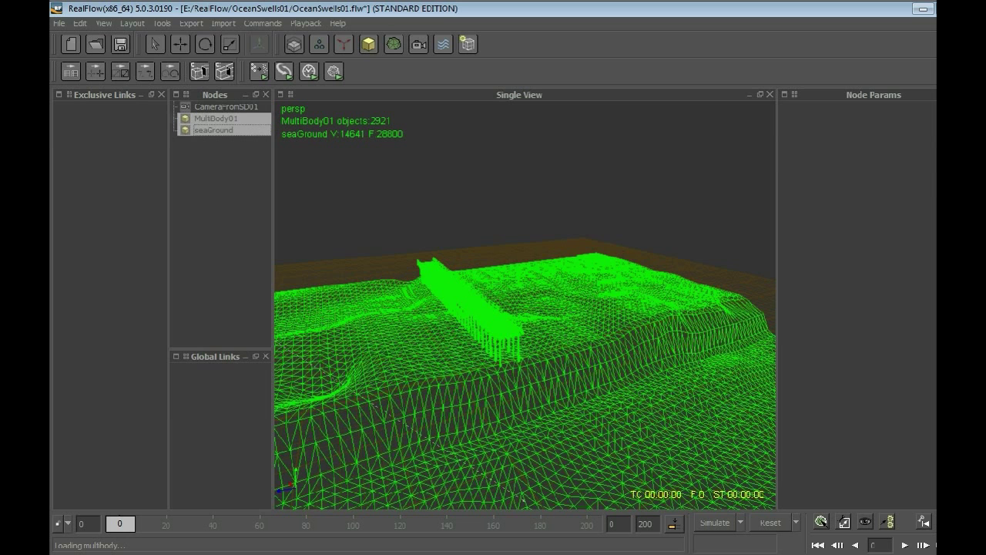
{"action": "right_click", "coordinate": [209, 130]}
{"action": "left_click", "coordinate": [233, 180]}
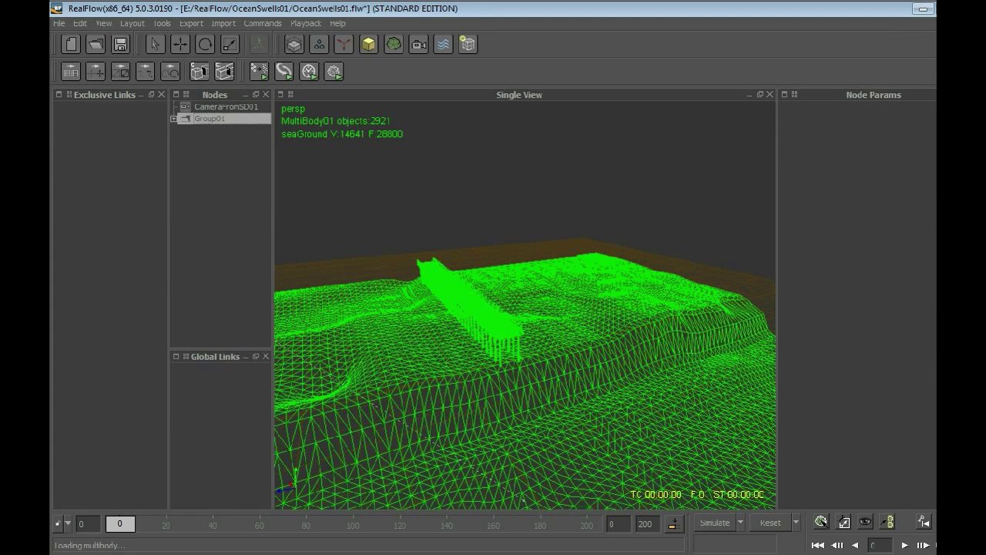
Step: Rename the group holding the pier and sea ground to SD, expand it to show its members, and save the scene
{"action": "right_click", "coordinate": [209, 120]}
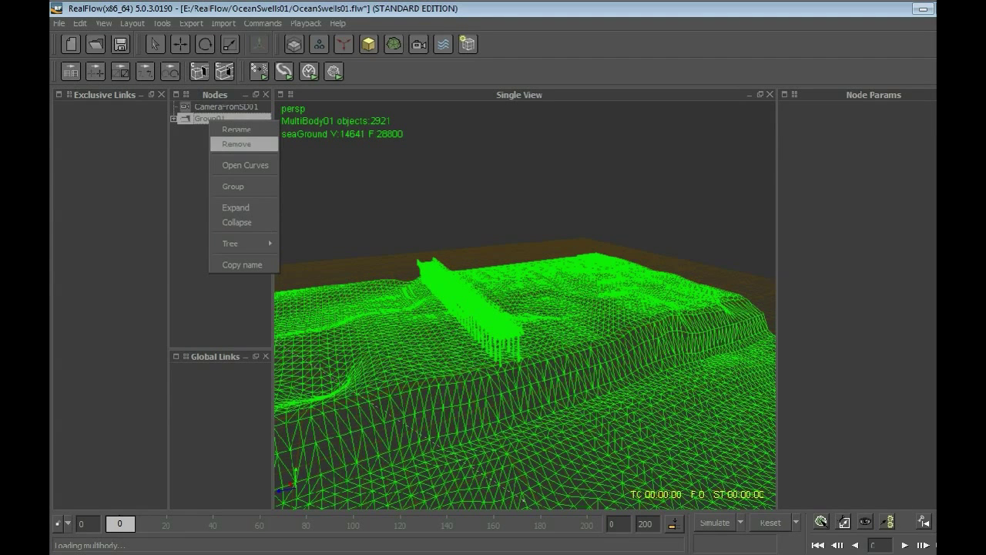
{"action": "left_click", "coordinate": [237, 130]}
{"action": "key", "text": "BackSpace"}
{"action": "key", "text": "BackSpace"}
{"action": "key", "text": "BackSpace"}
{"action": "key", "text": "BackSpace"}
{"action": "key", "text": "BackSpace"}
{"action": "key", "text": "BackSpace"}
{"action": "key", "text": "BackSpace"}
{"action": "type", "text": "SD"}
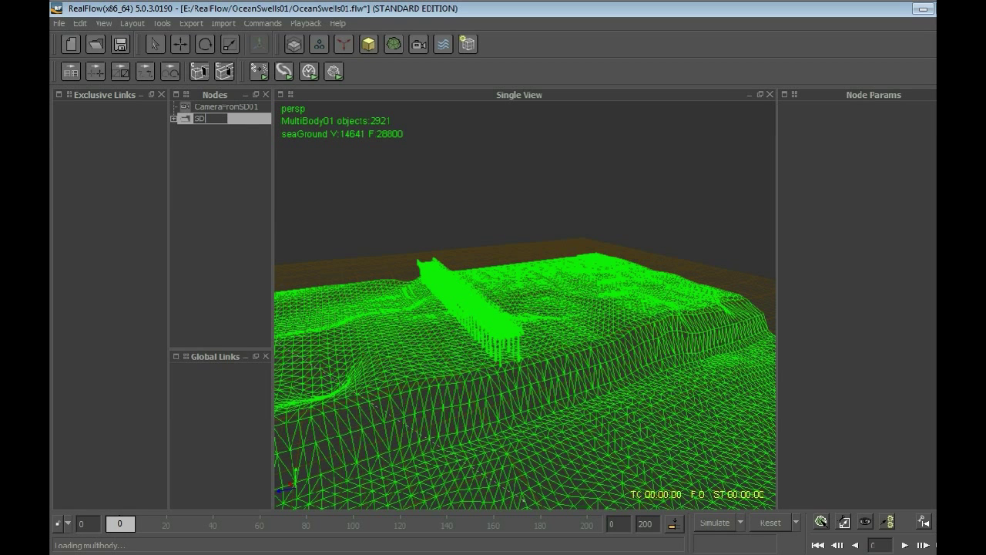
{"action": "key", "text": "Return"}
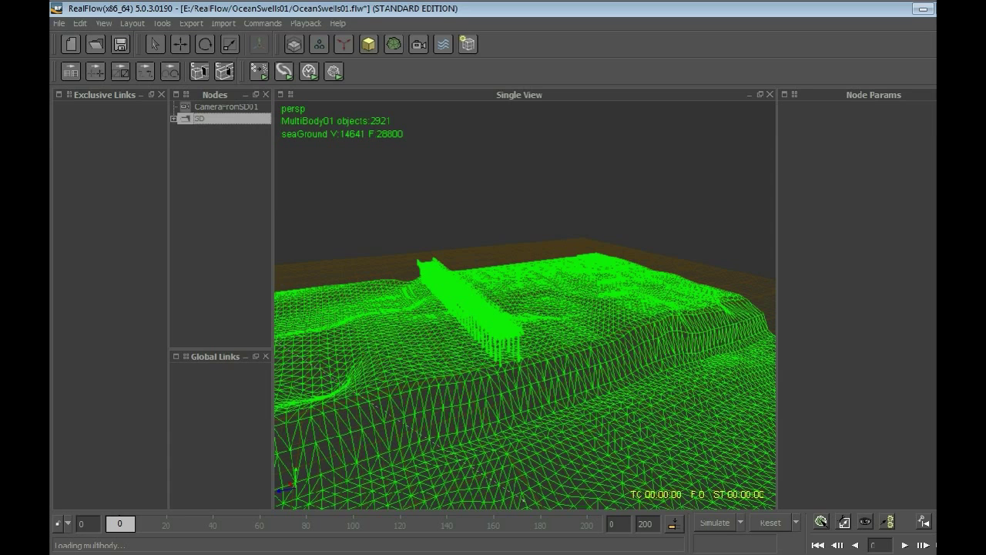
{"action": "left_click", "coordinate": [174, 119]}
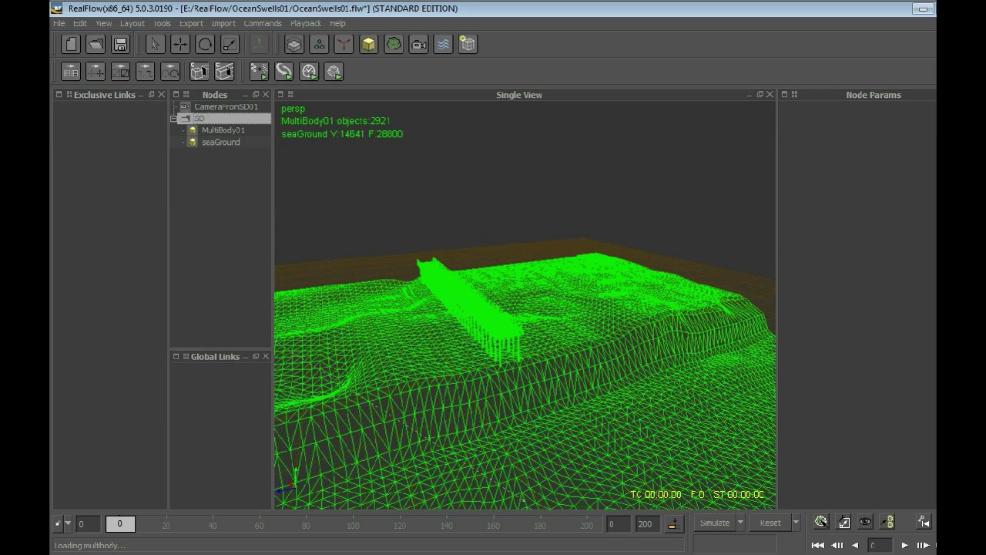
{"action": "key", "text": "ctrl+s"}
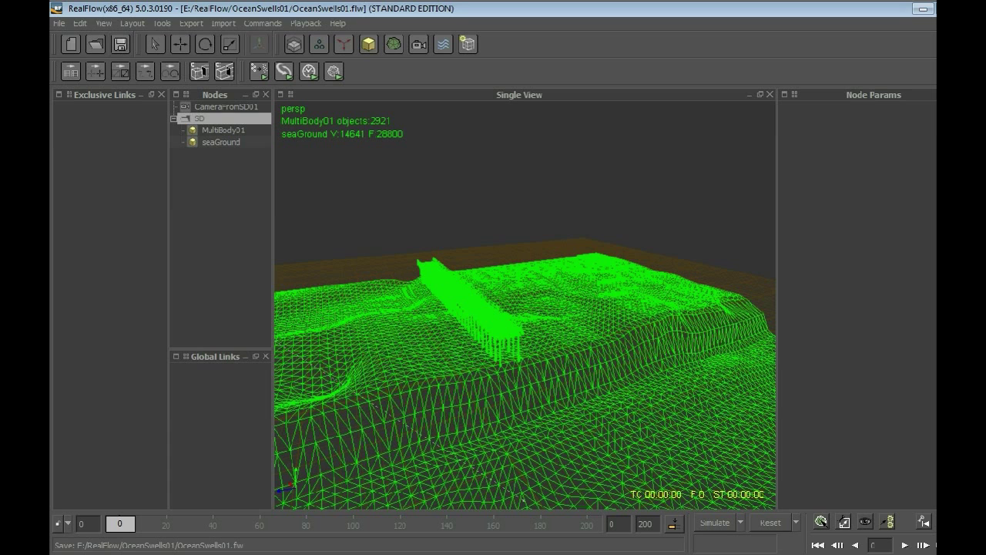